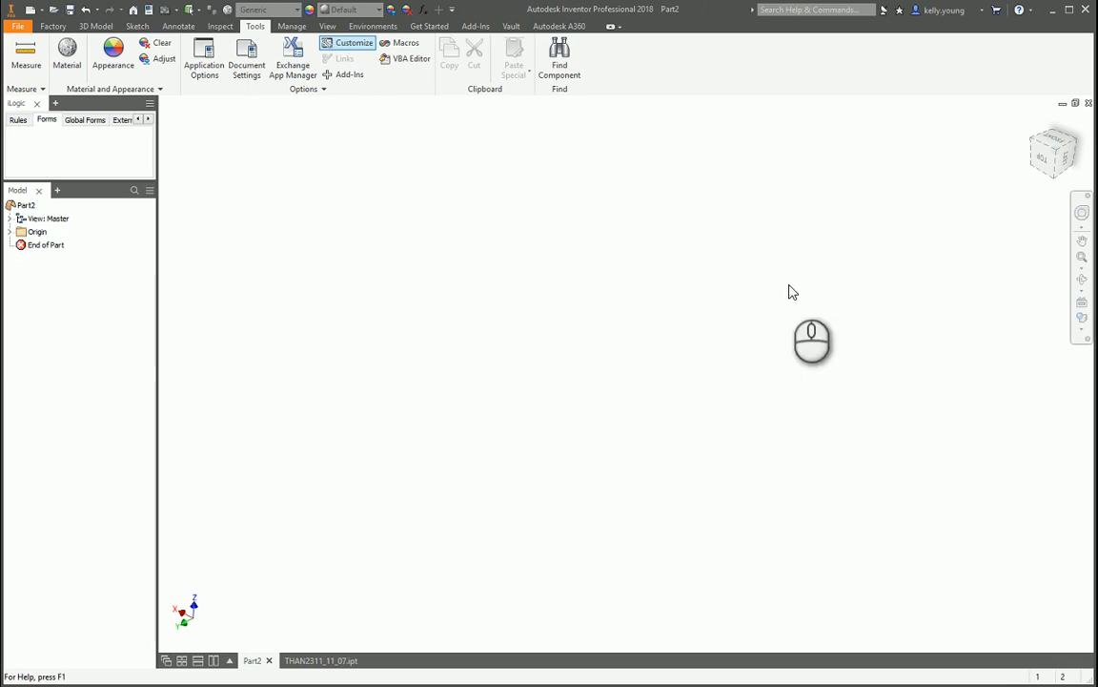
- Open the Customize dialog and look through the ribbon commands, first all of them and then those of the Sheet Metal Tab
left_click(348, 43)
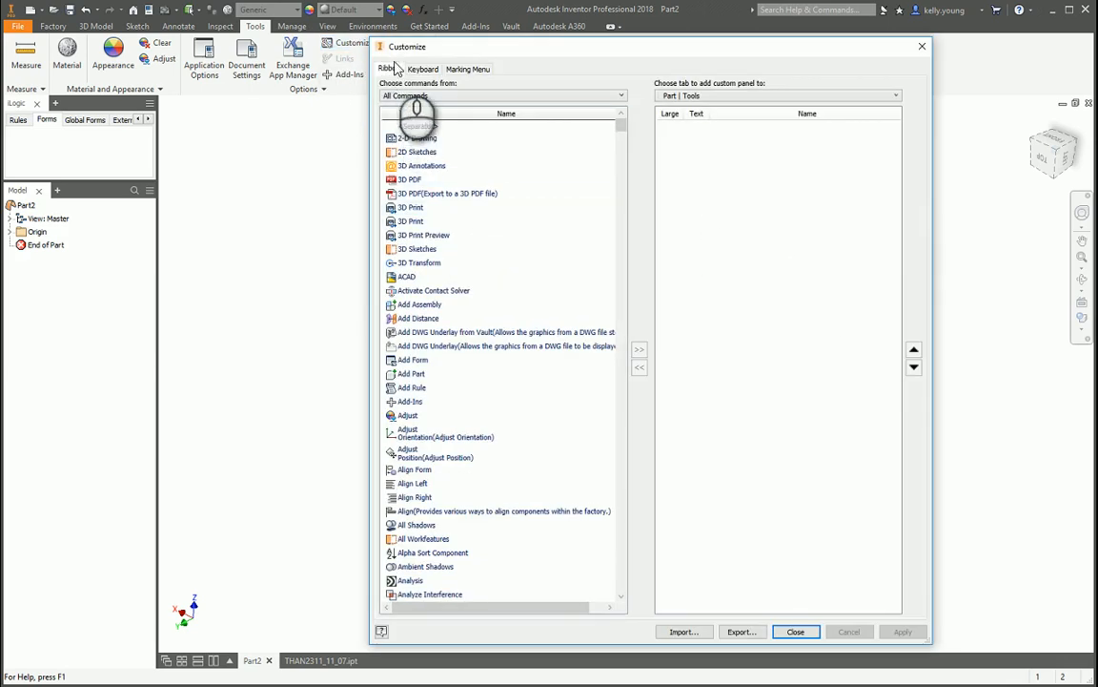
scroll(458, 534, "down", 20)
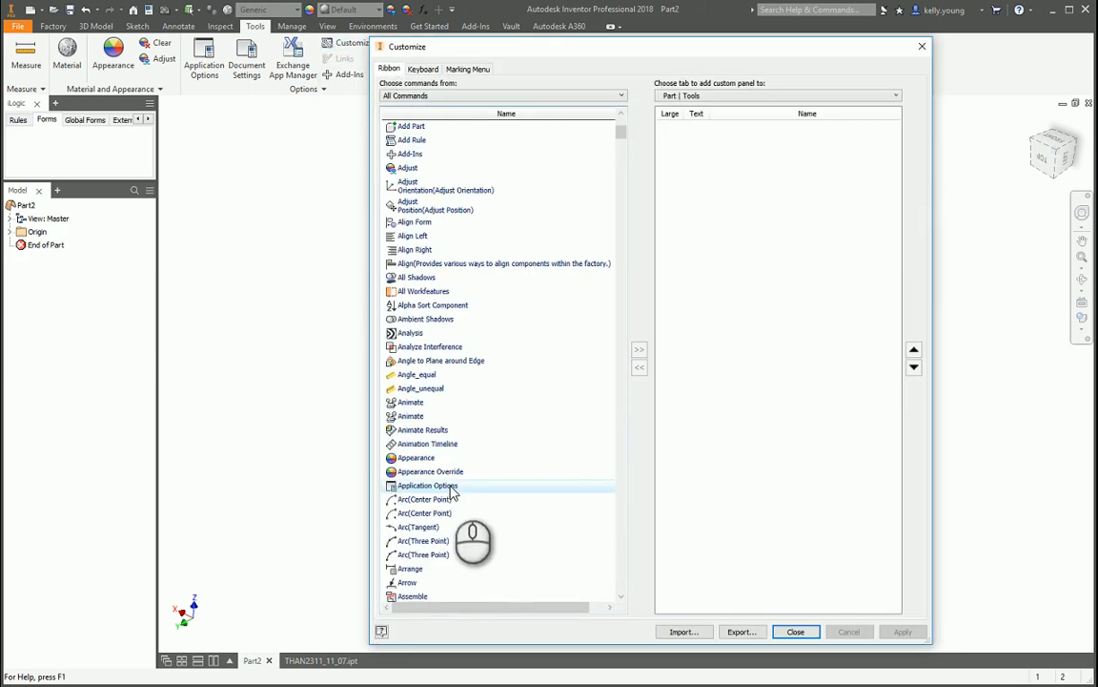
left_click_drag(620, 148, 539, 103)
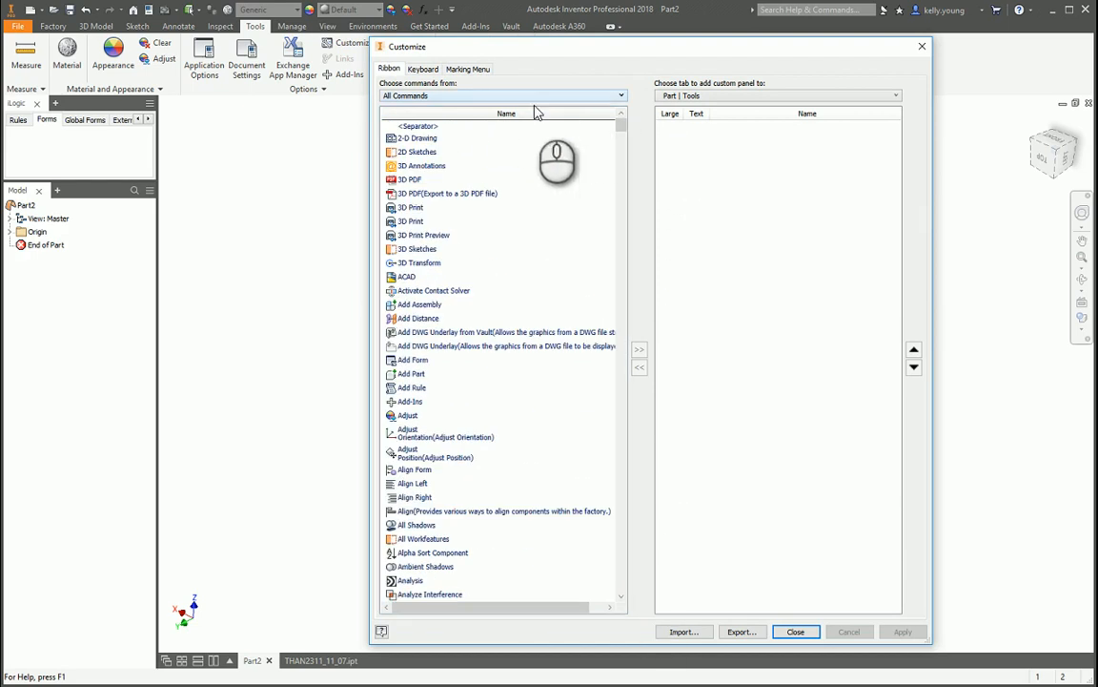
left_click(436, 95)
left_click(437, 149)
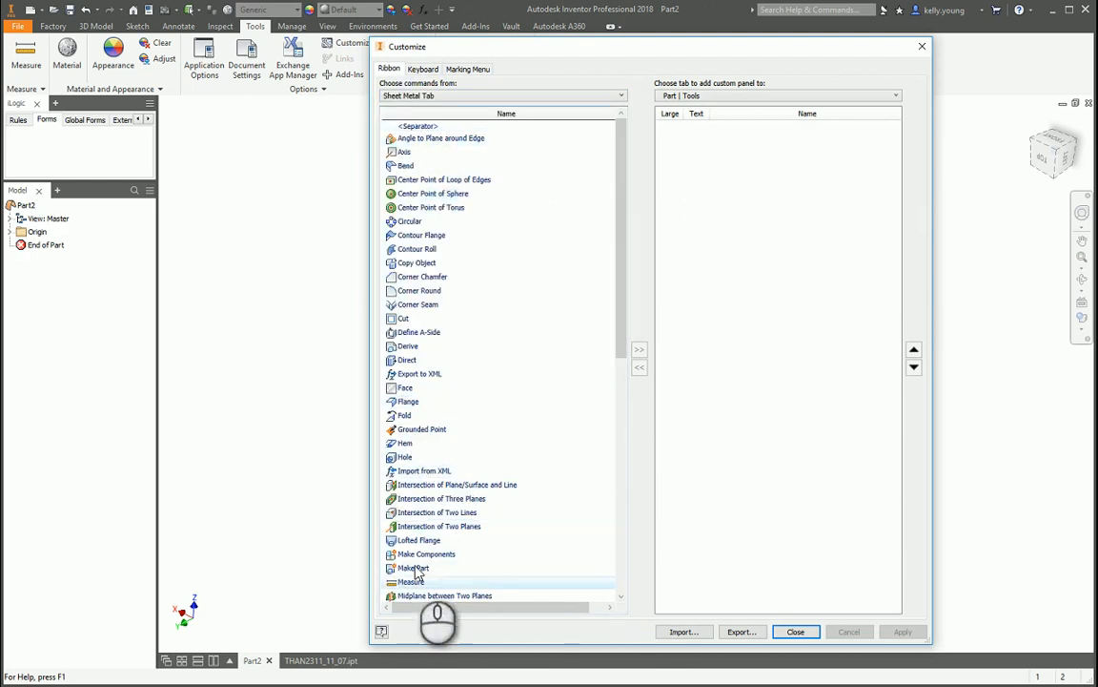
left_click(405, 166)
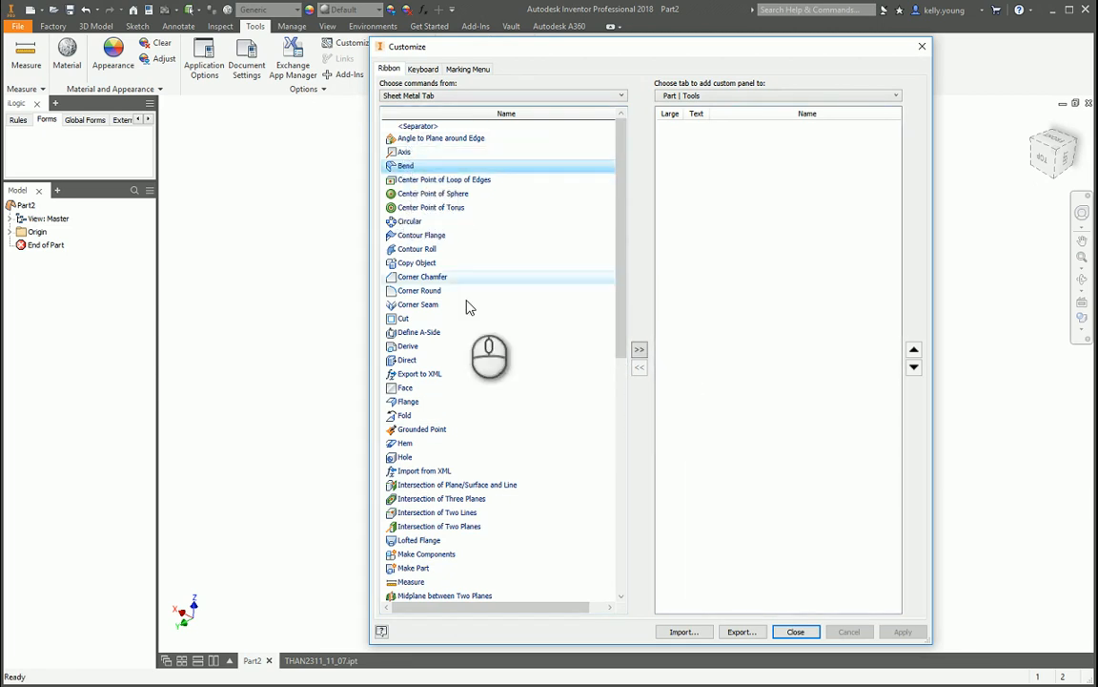
left_click(404, 375)
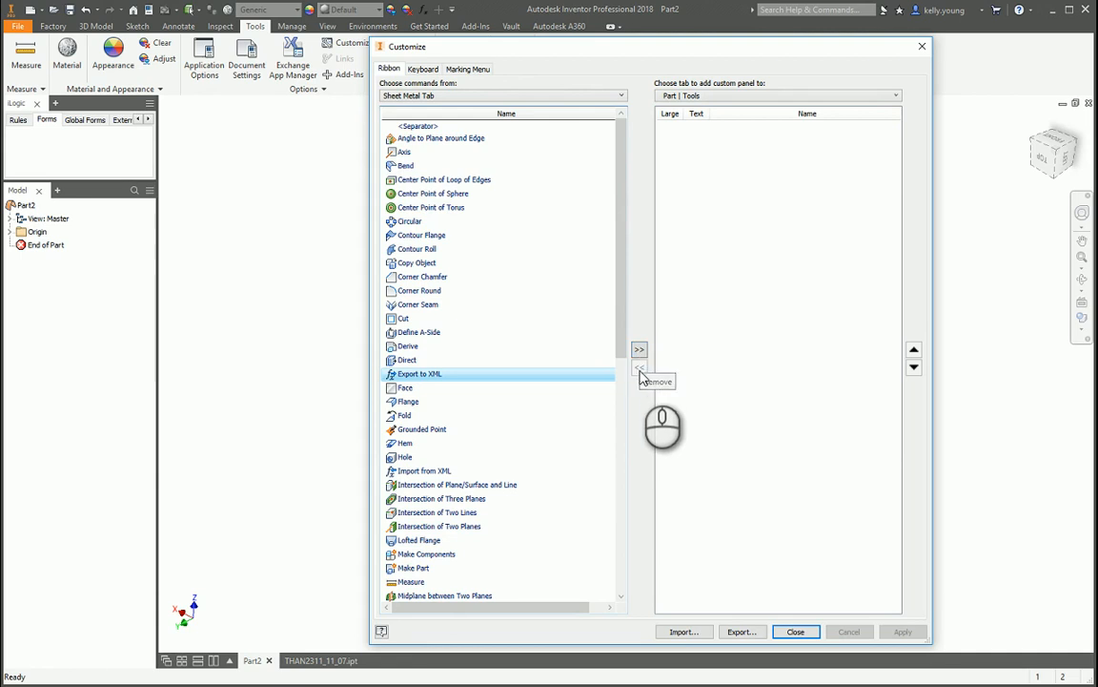
- Switch the ribbon command list to the Sketch Tab and look through its available commands
left_click(456, 101)
left_click(434, 192)
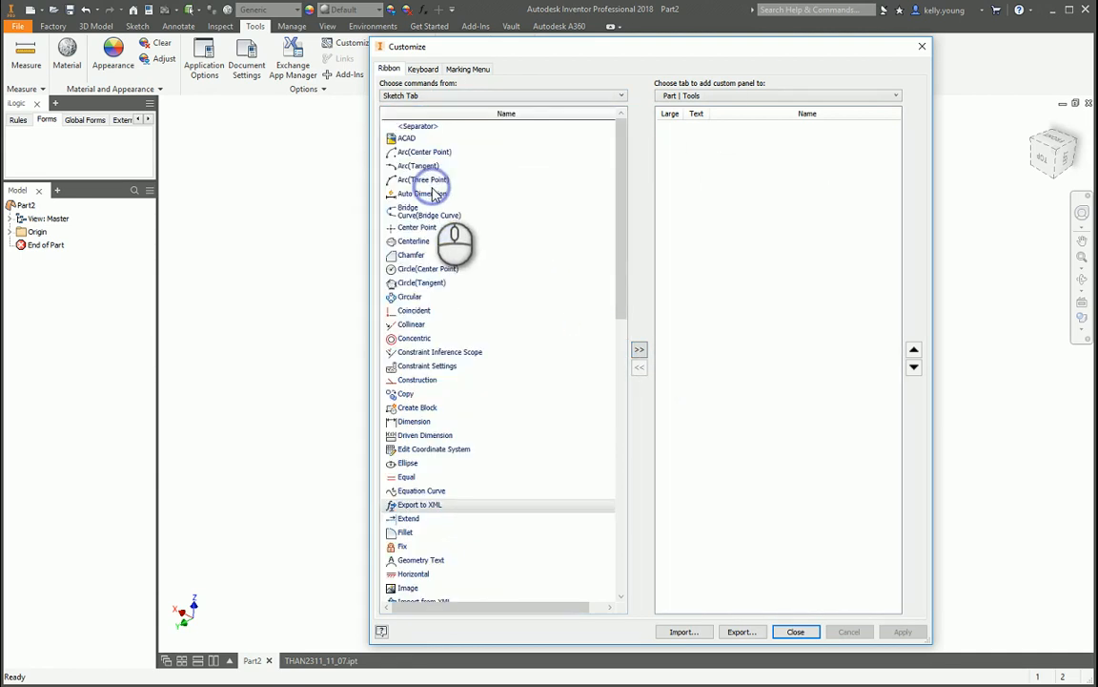
scroll(557, 448, "down", 6)
scroll(562, 430, "up", 6)
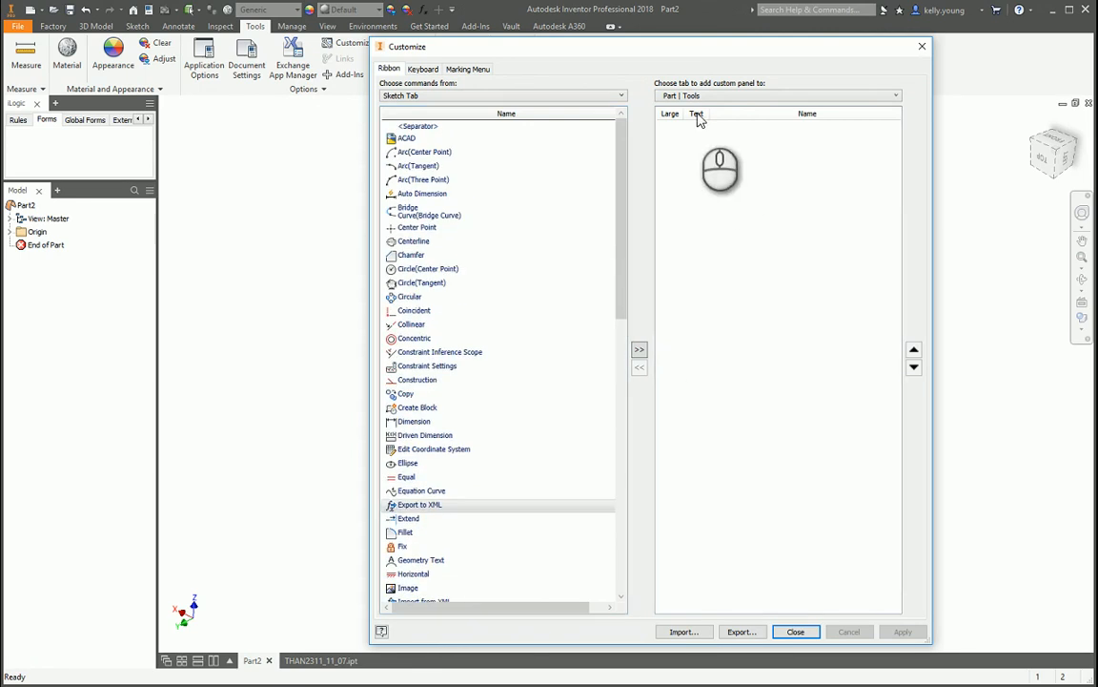
- Show the keyboard shortcut assignments, sort them by keys and look through the assigned shortcuts and aliases
left_click(425, 70)
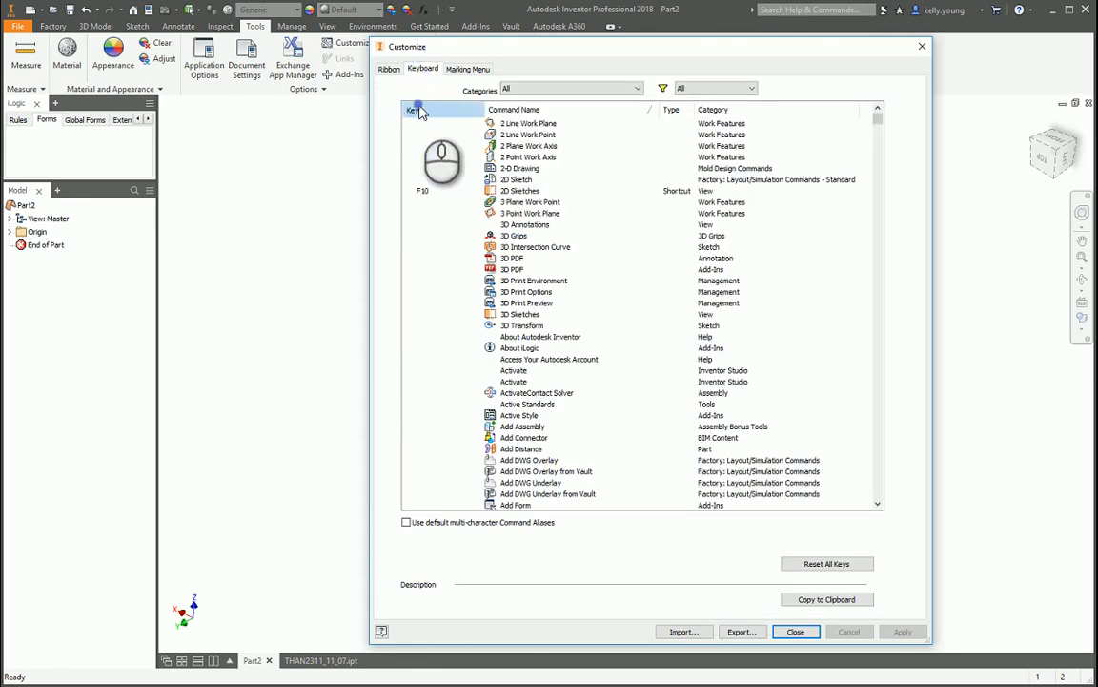
left_click(419, 111)
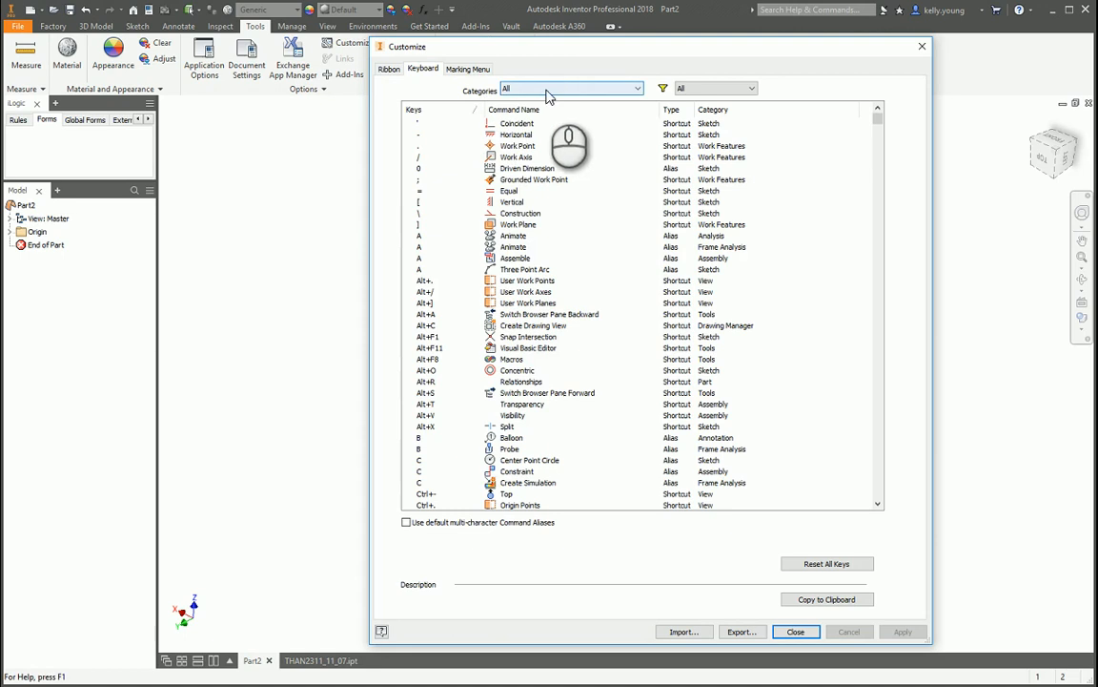
scroll(412, 220, "down", 7)
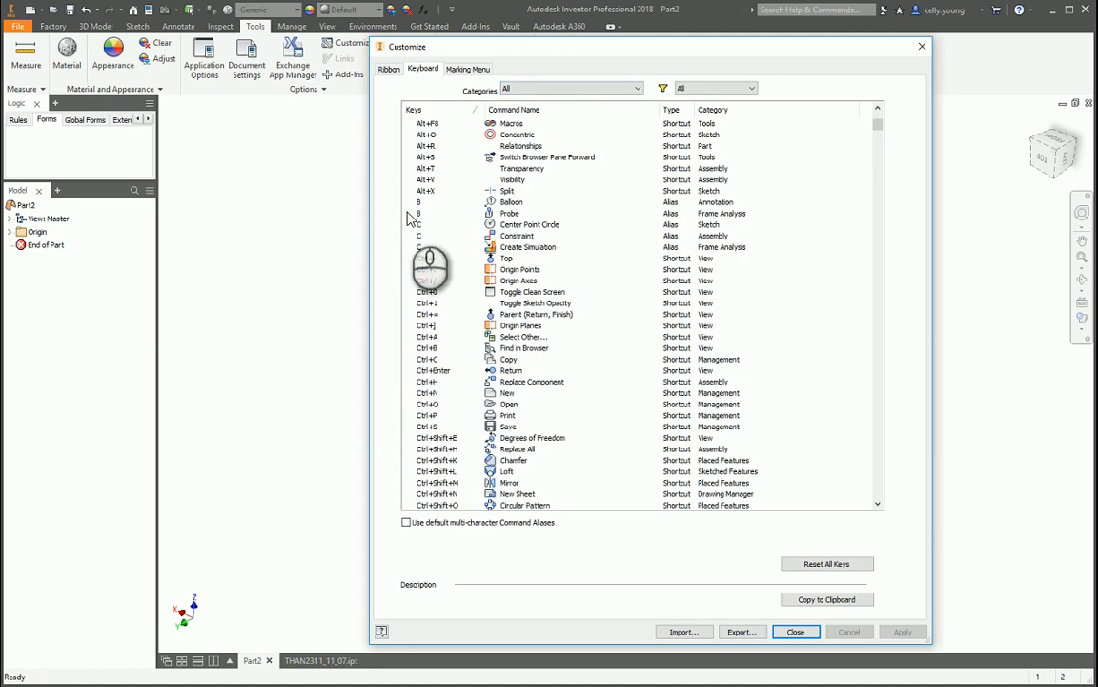
scroll(412, 220, "down", 13)
scroll(419, 239, "up", 20)
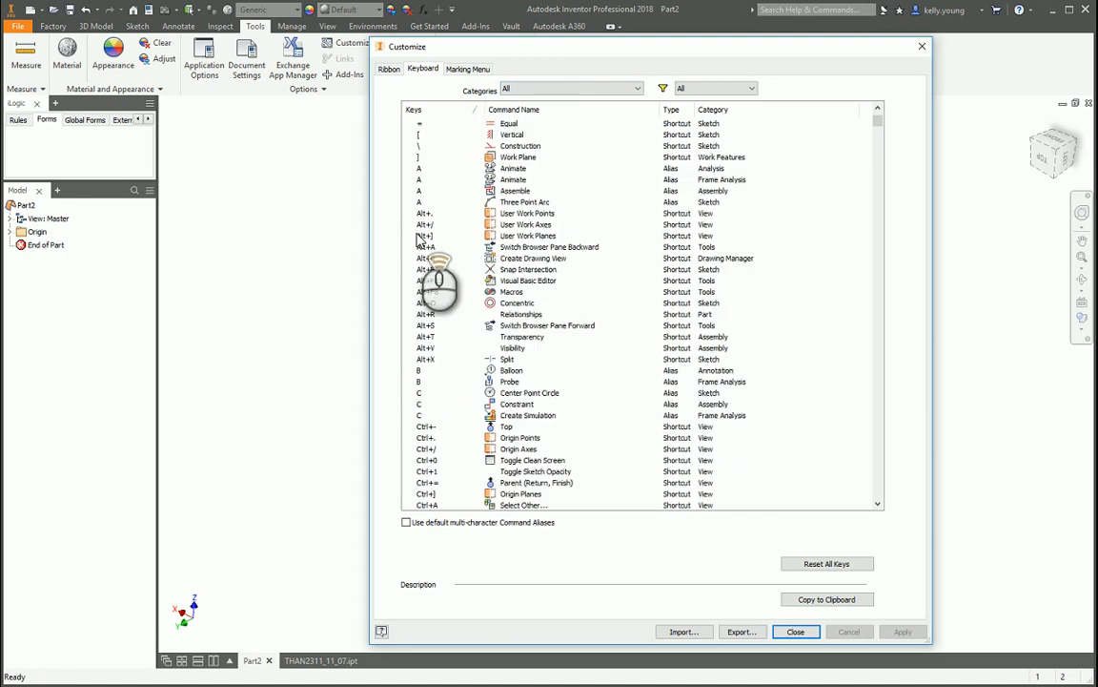
scroll(419, 238, "up", 3)
- Filter the keyboard assignments to the Sketch category and examine the keys for Project Geometry and Three Point Arc
left_click(572, 89)
scroll(570, 286, "down", 5)
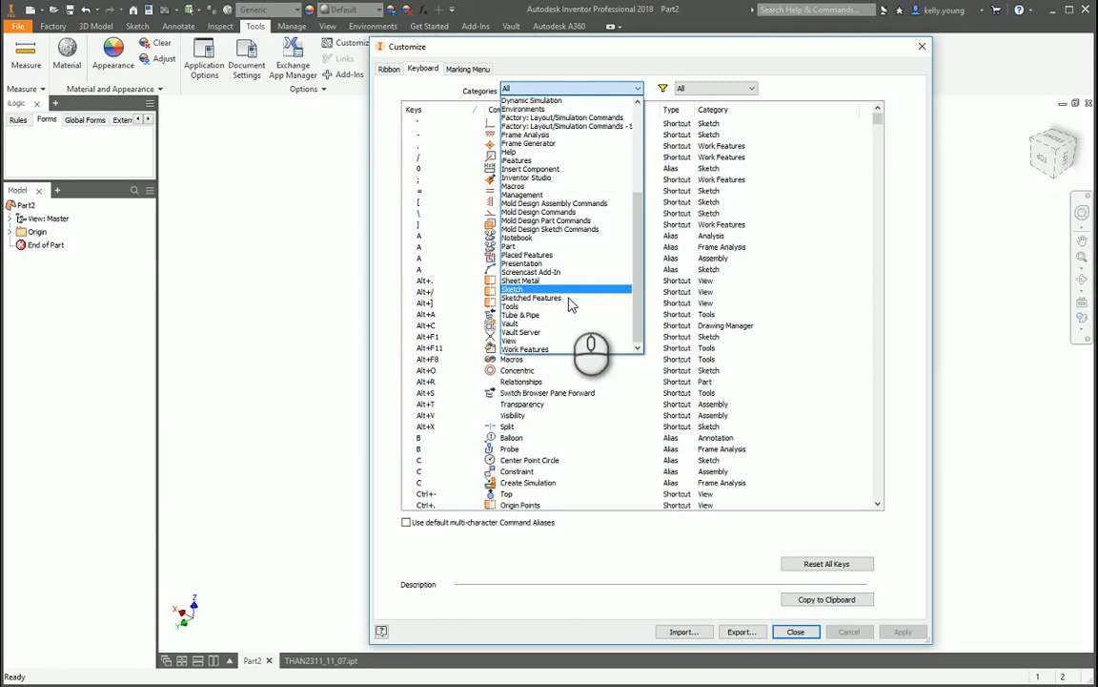
left_click(564, 289)
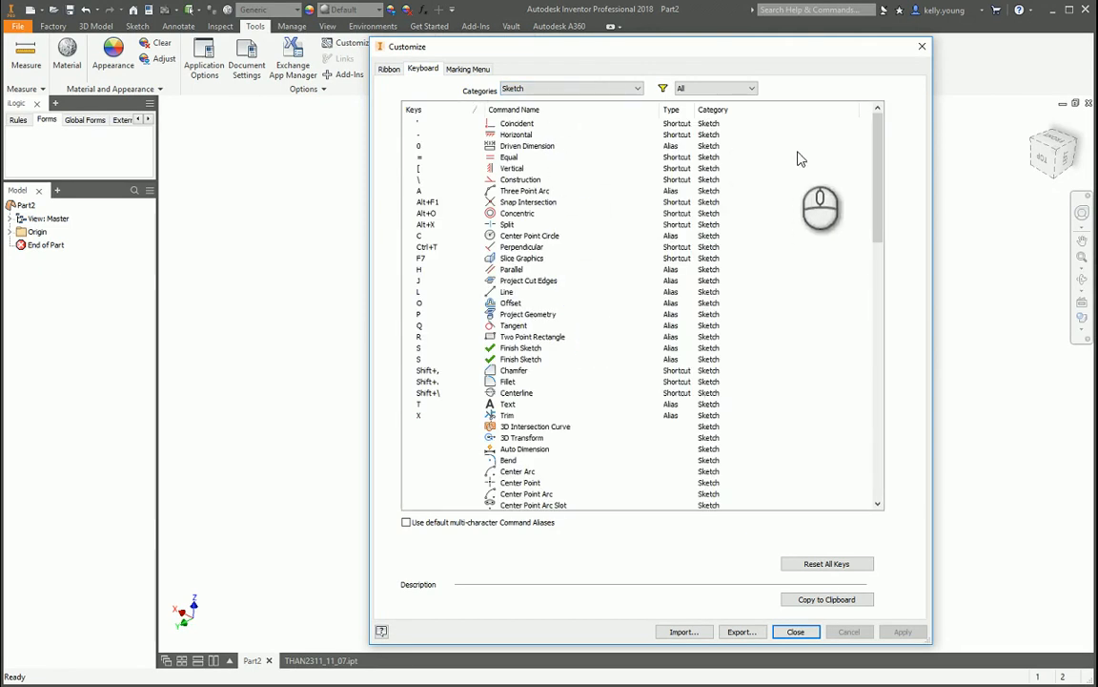
left_click(412, 111)
left_click(411, 111)
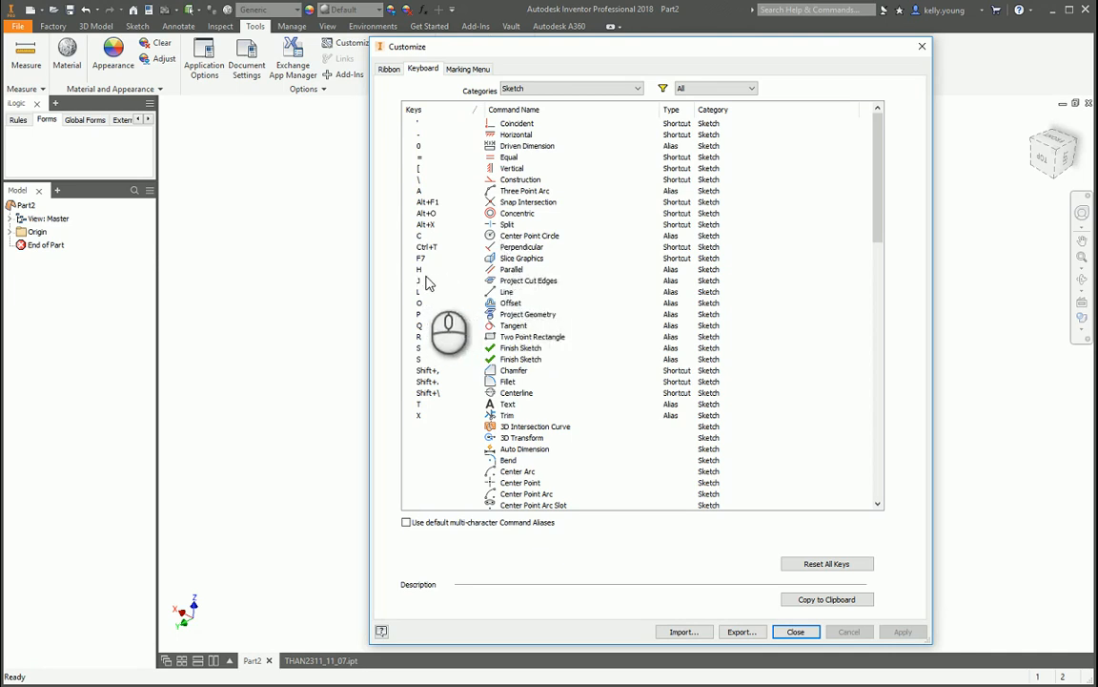
left_click(459, 315)
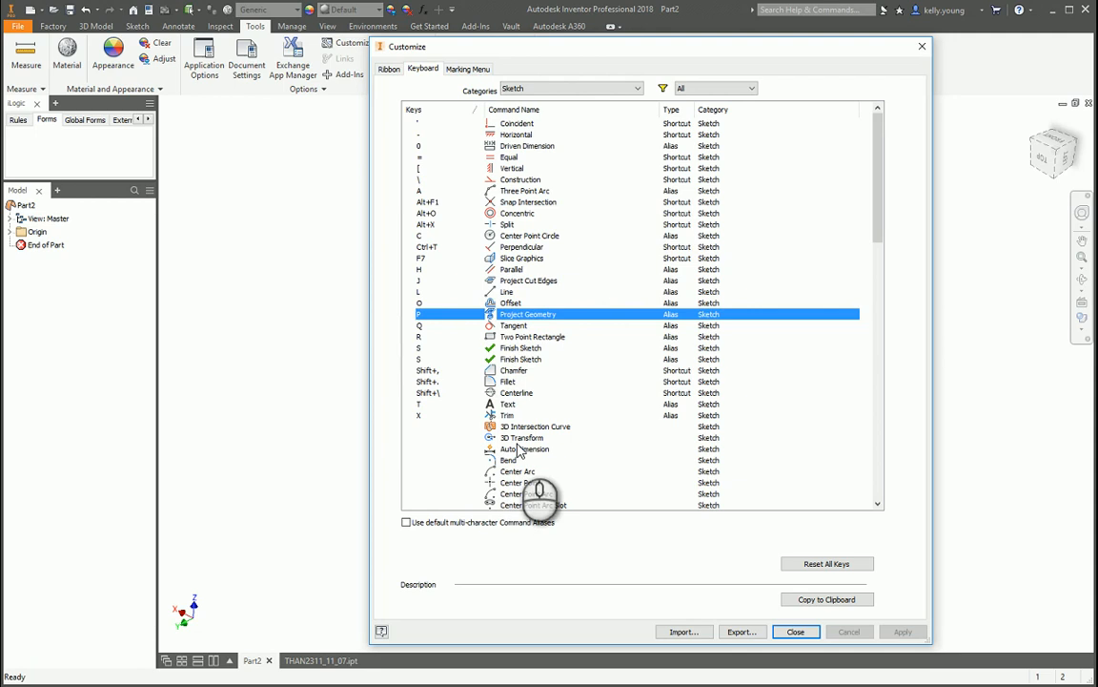
left_click(527, 191)
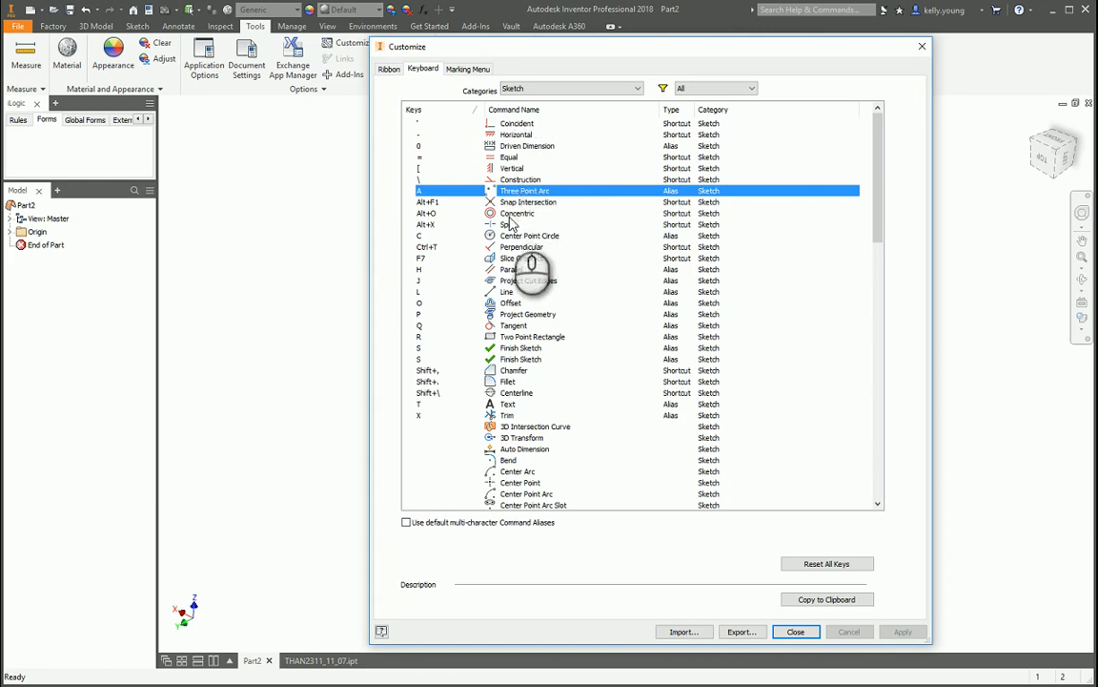
left_click(524, 317)
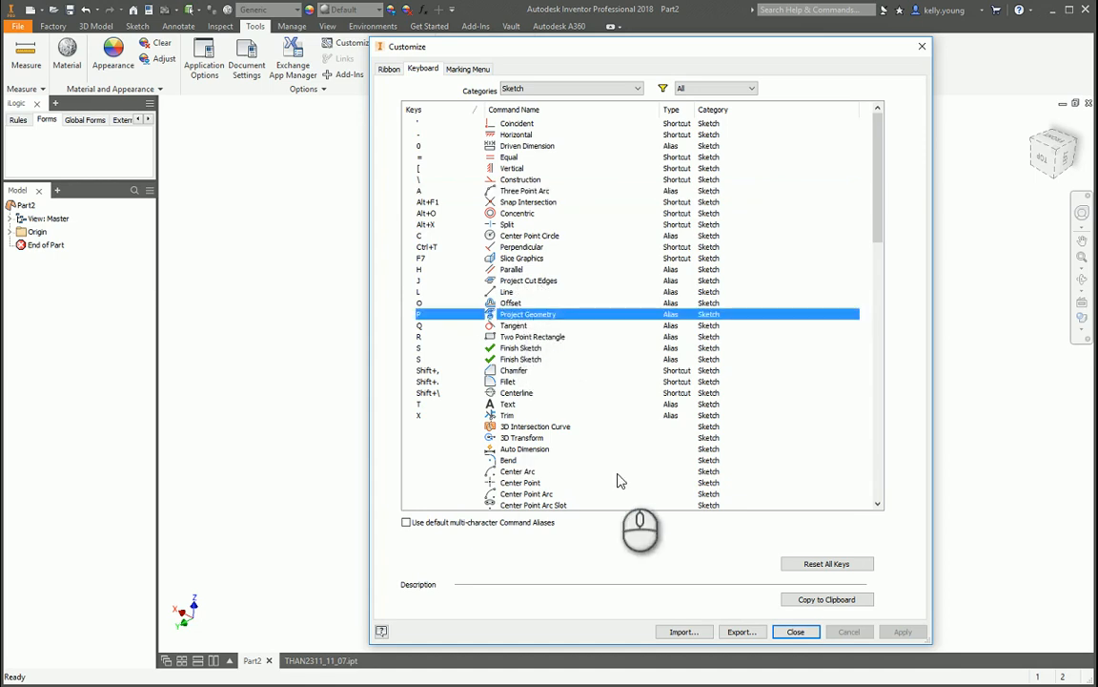
- Review the keyboard assignments of the Assembly category and those of the Dimension category
left_click(538, 89)
scroll(558, 153, "up", 10)
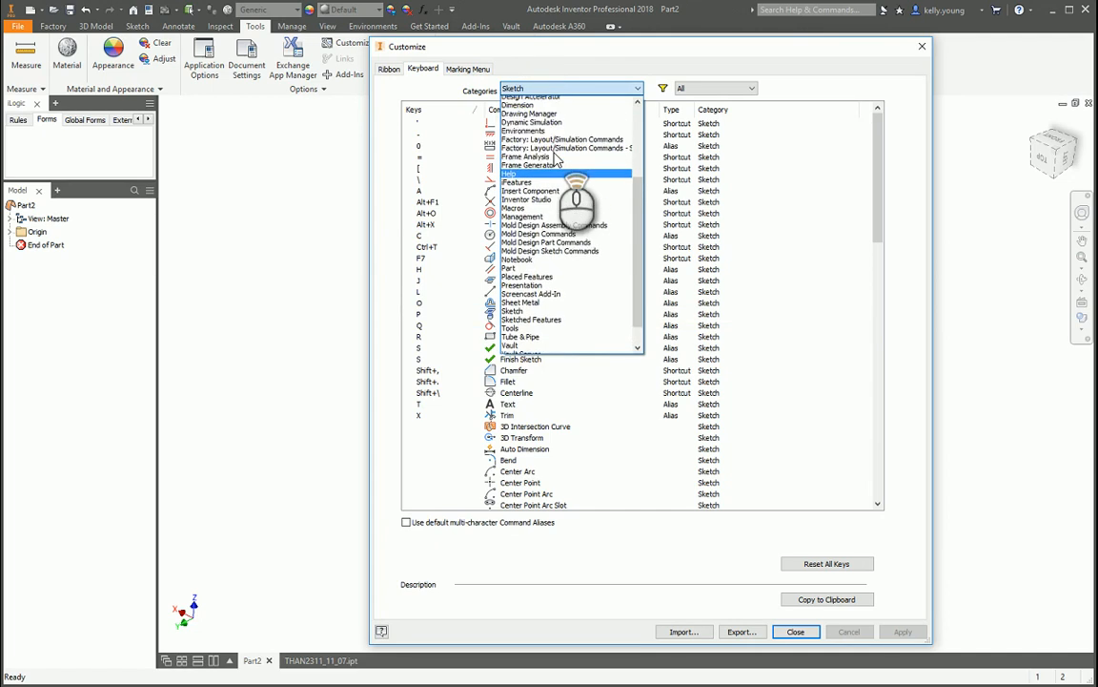
left_click(518, 152)
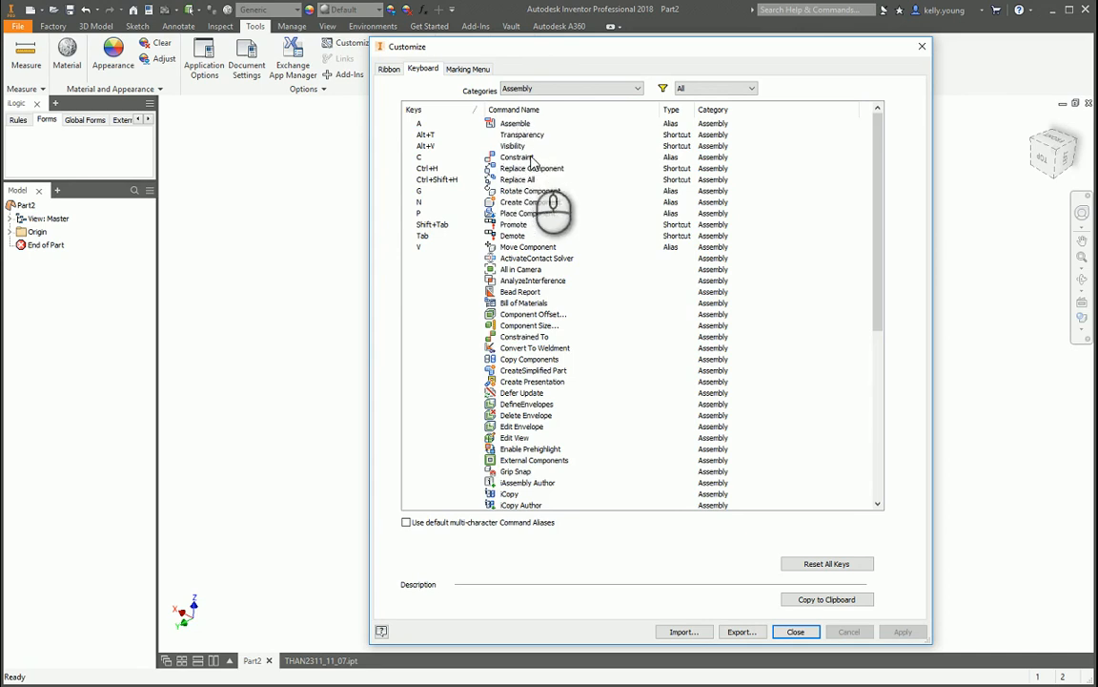
scroll(533, 331, "down", 9)
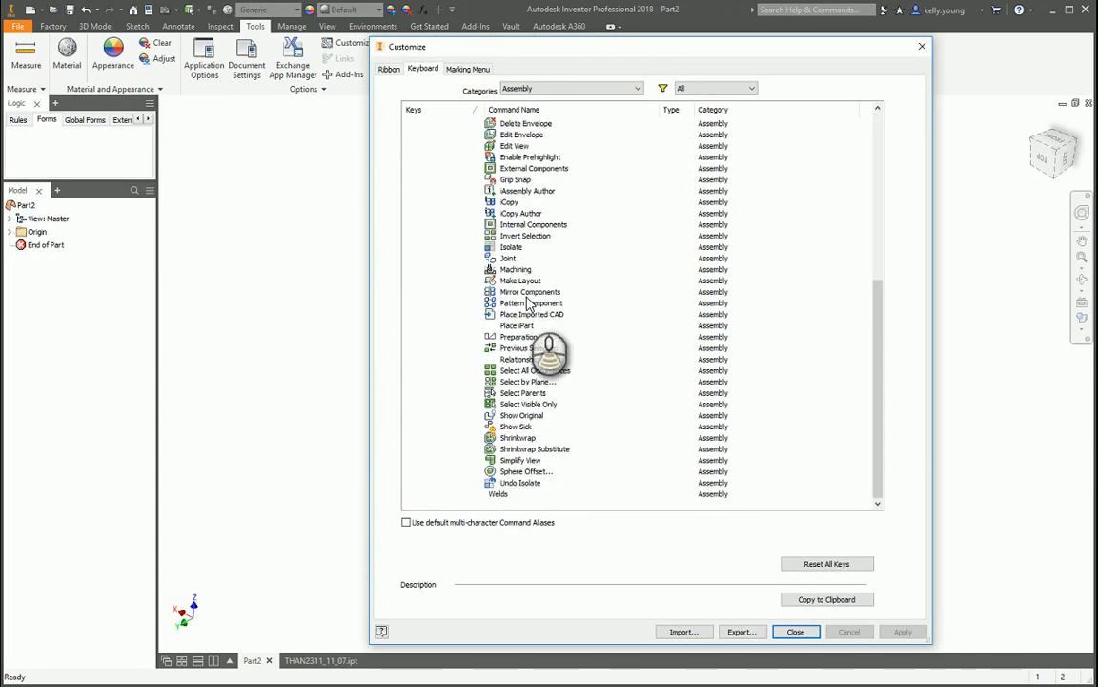
scroll(535, 422, "up", 9)
left_click(575, 88)
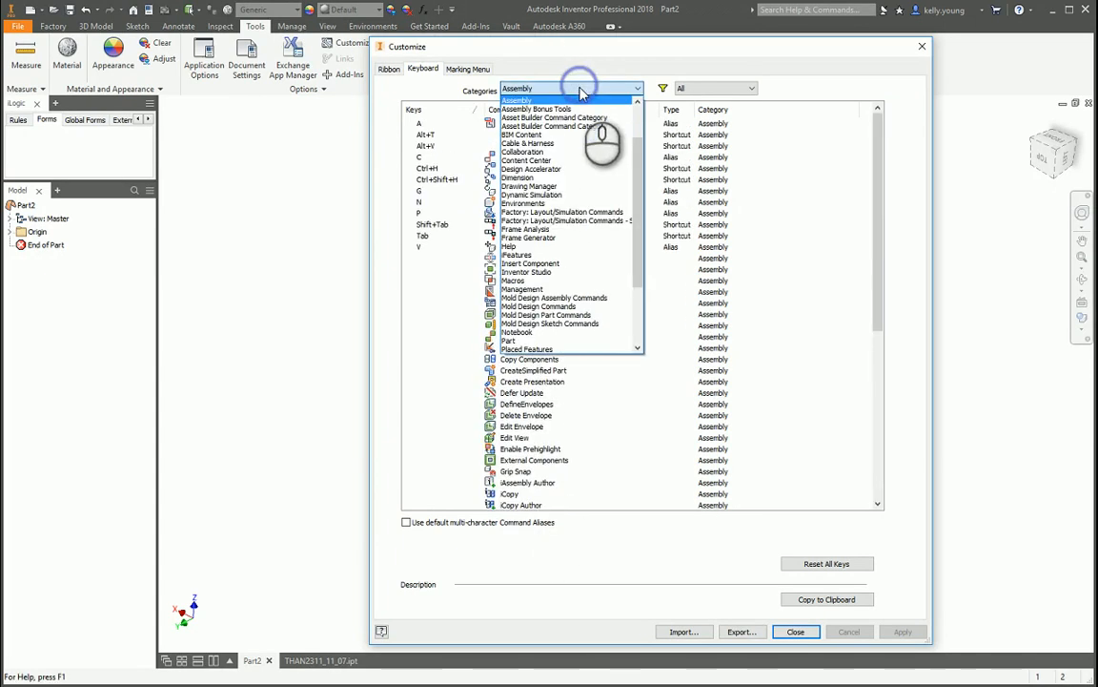
left_click(570, 178)
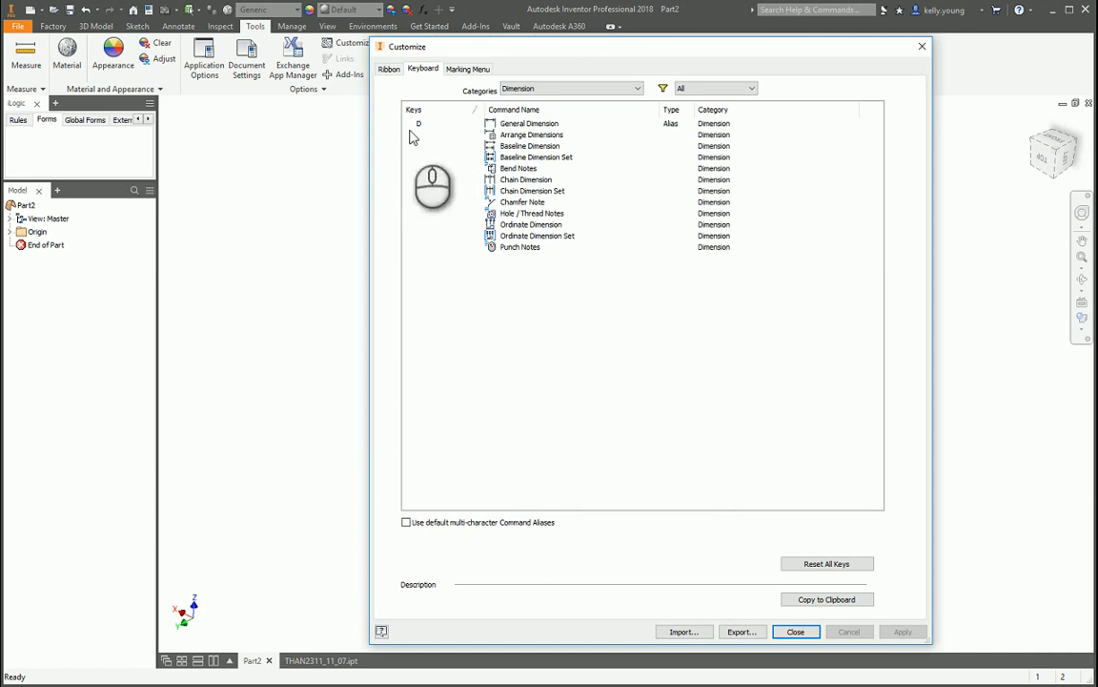
- Review the keyboard assignments of the Inventor Studio category and those of the Tools category
left_click(571, 88)
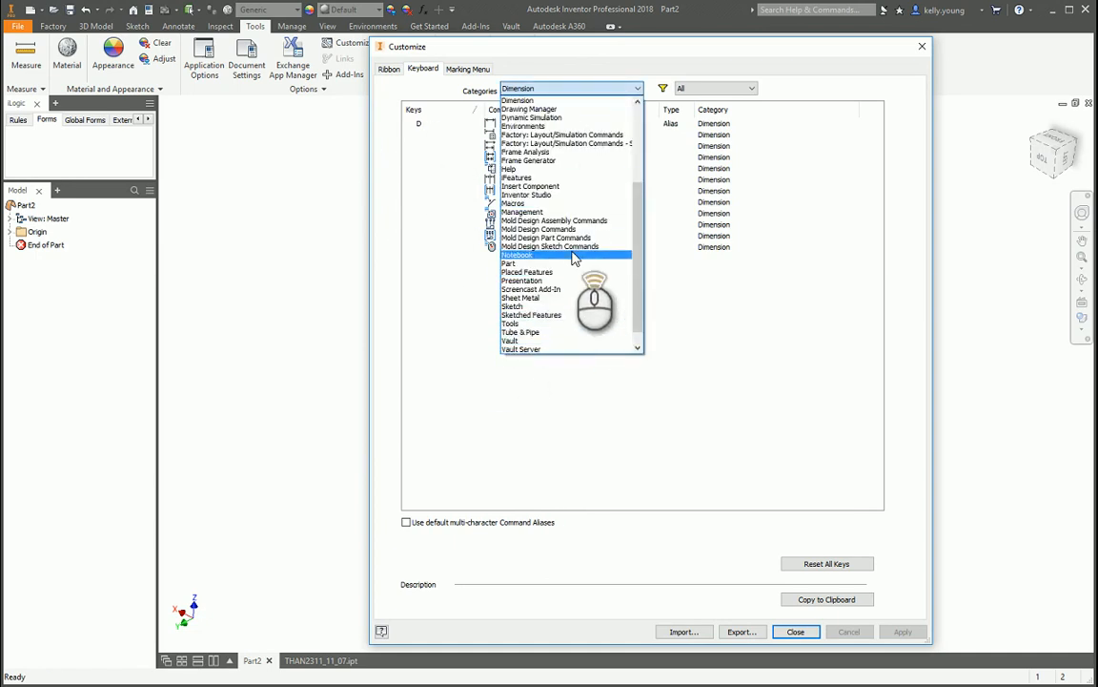
scroll(567, 262, "up", 5)
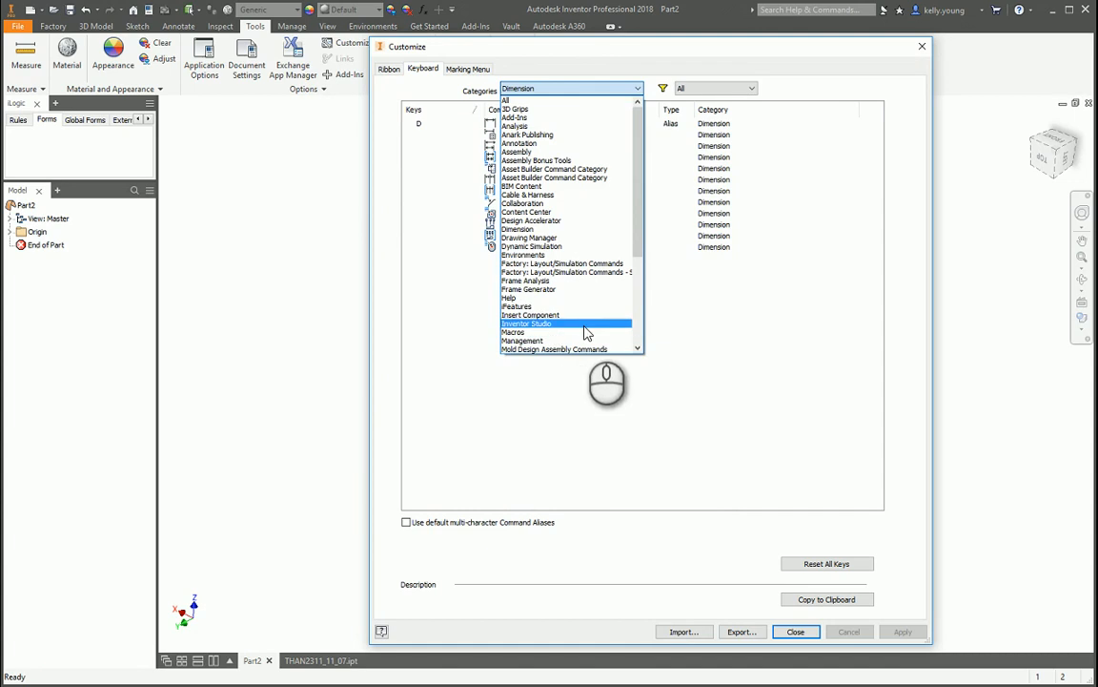
left_click(553, 324)
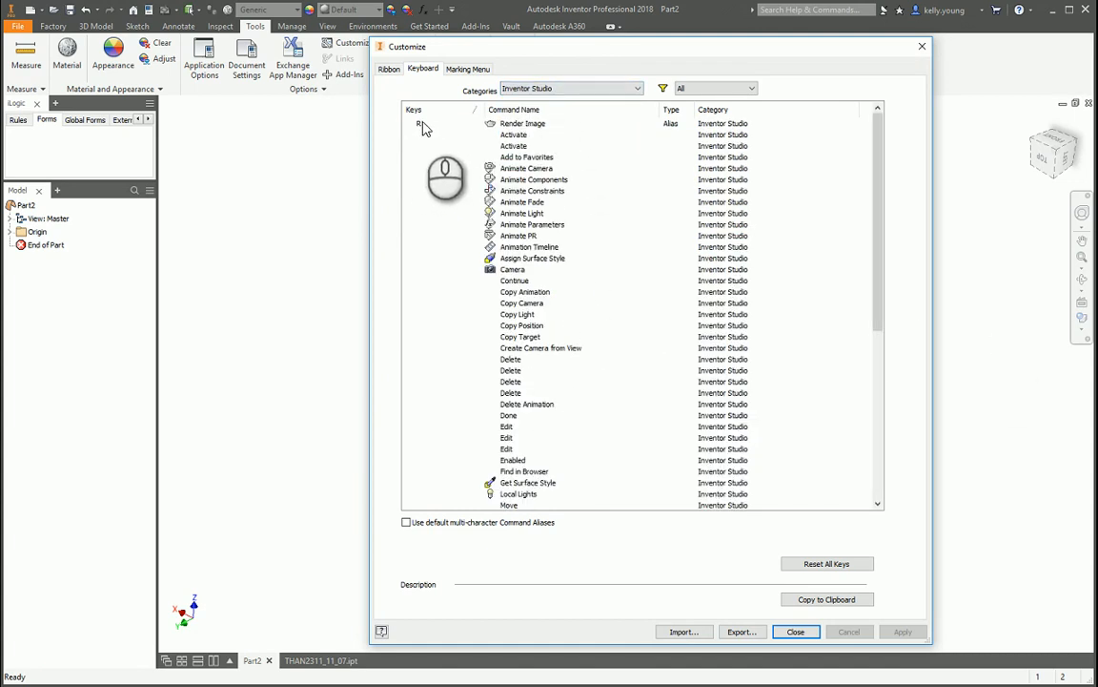
left_click(556, 88)
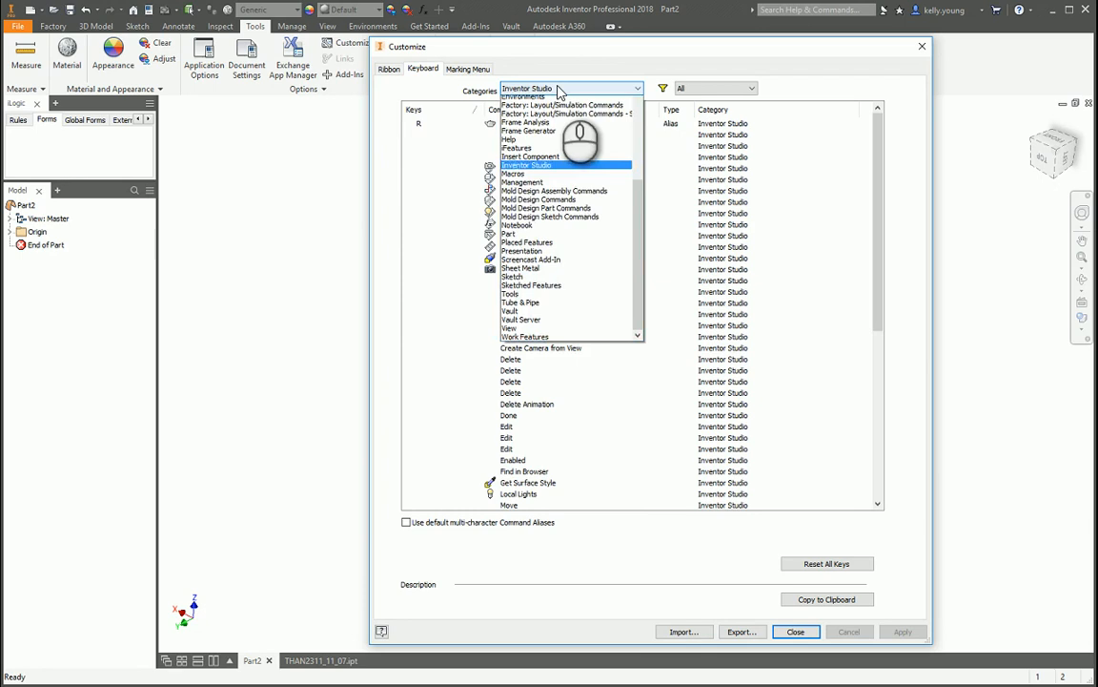
left_click(539, 306)
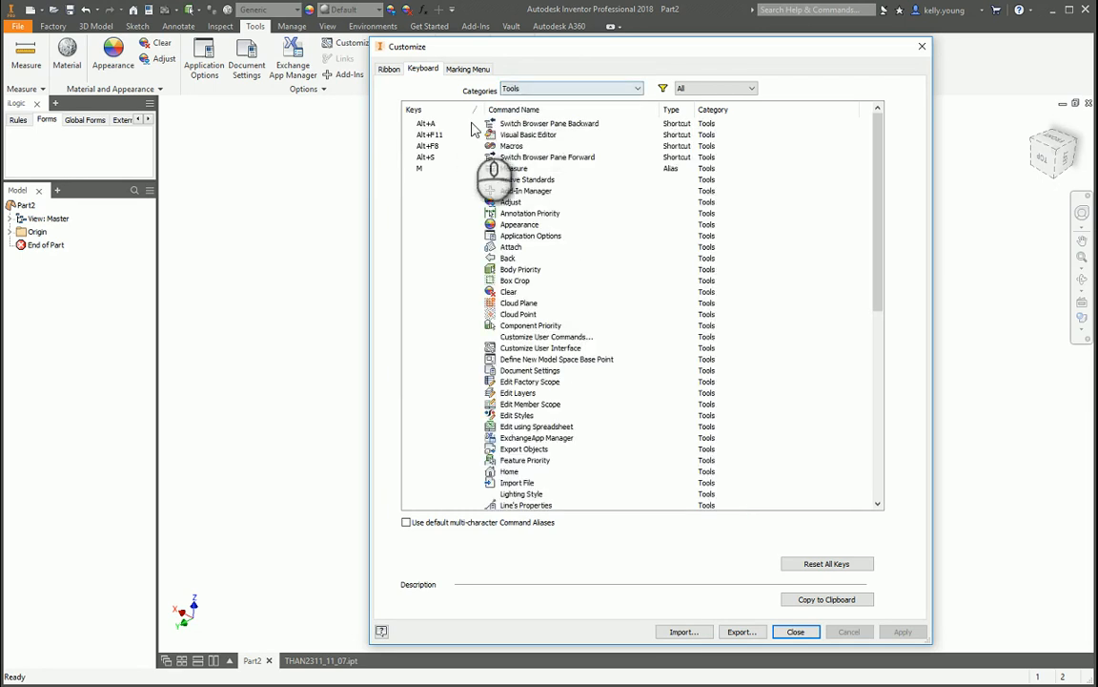
- List the keyboard assignments of all categories sorted by keys and examine which commands share the same key
left_click(540, 89)
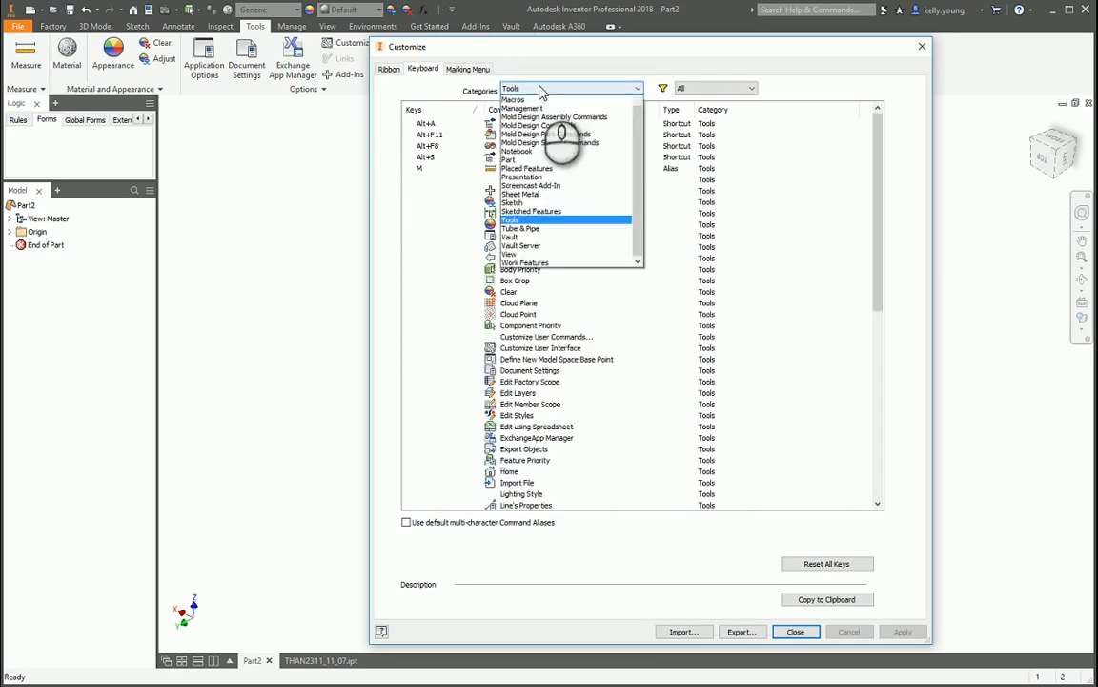
scroll(563, 133, "up", 10)
left_click(550, 99)
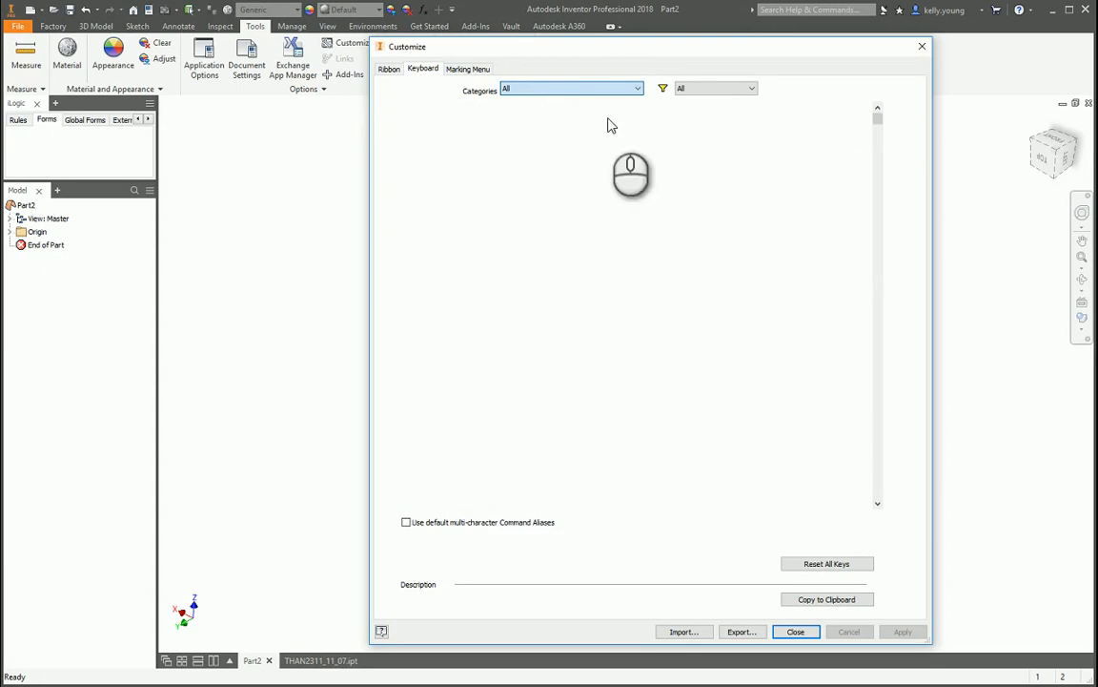
left_click(426, 110)
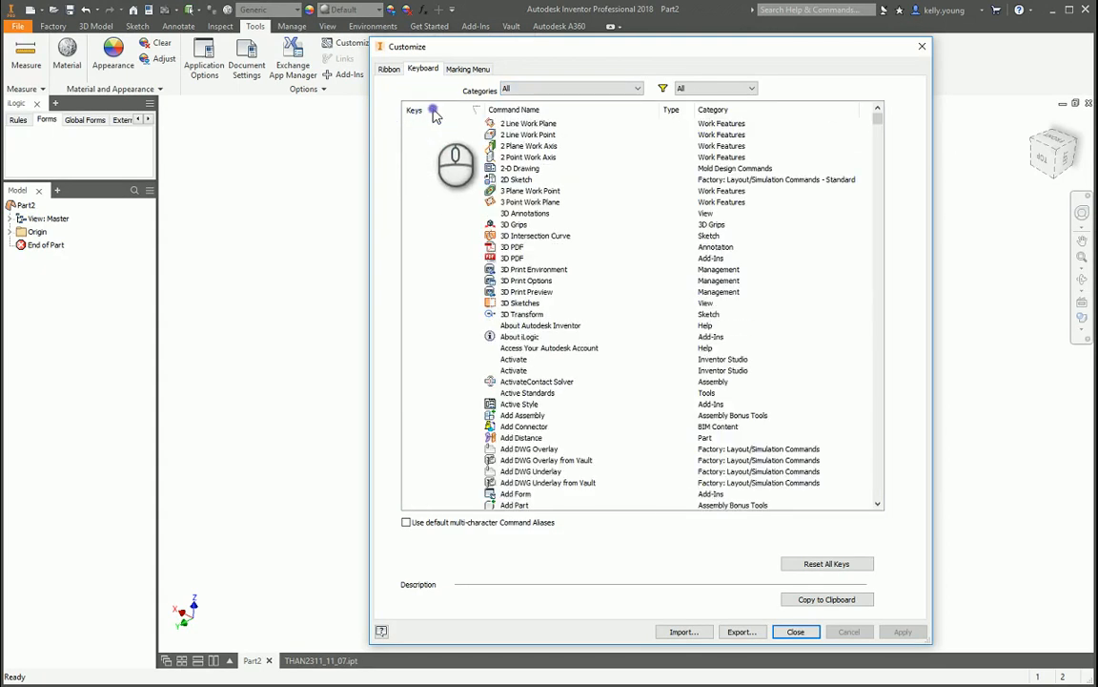
left_click(434, 111)
scroll(431, 302, "down", 7)
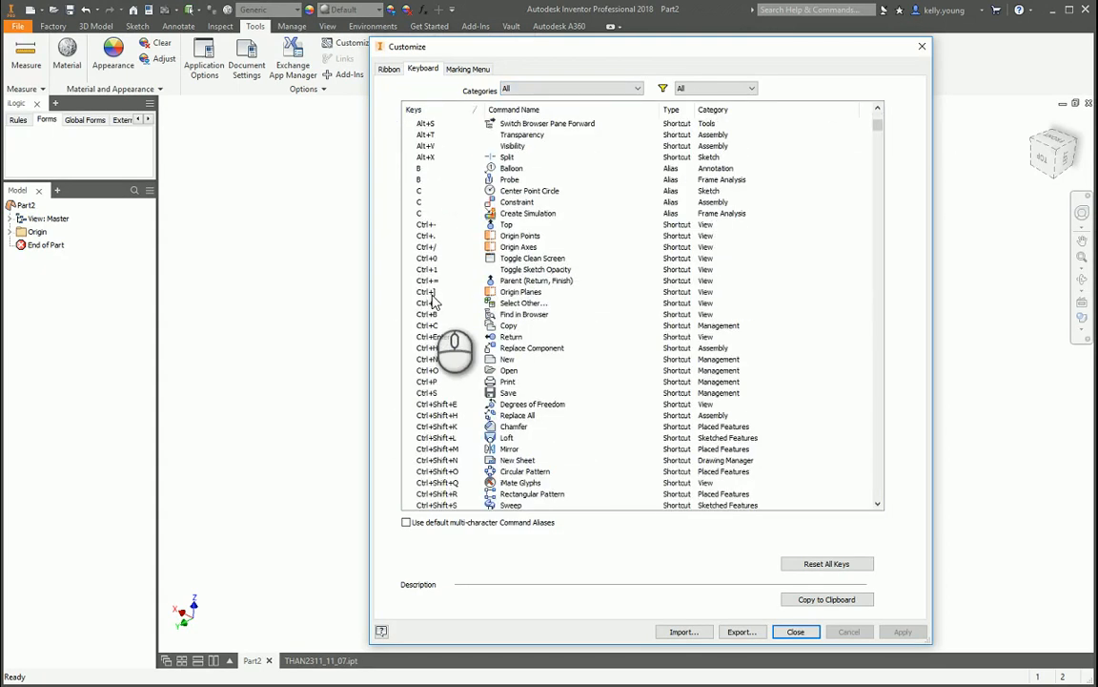
scroll(431, 302, "down", 15)
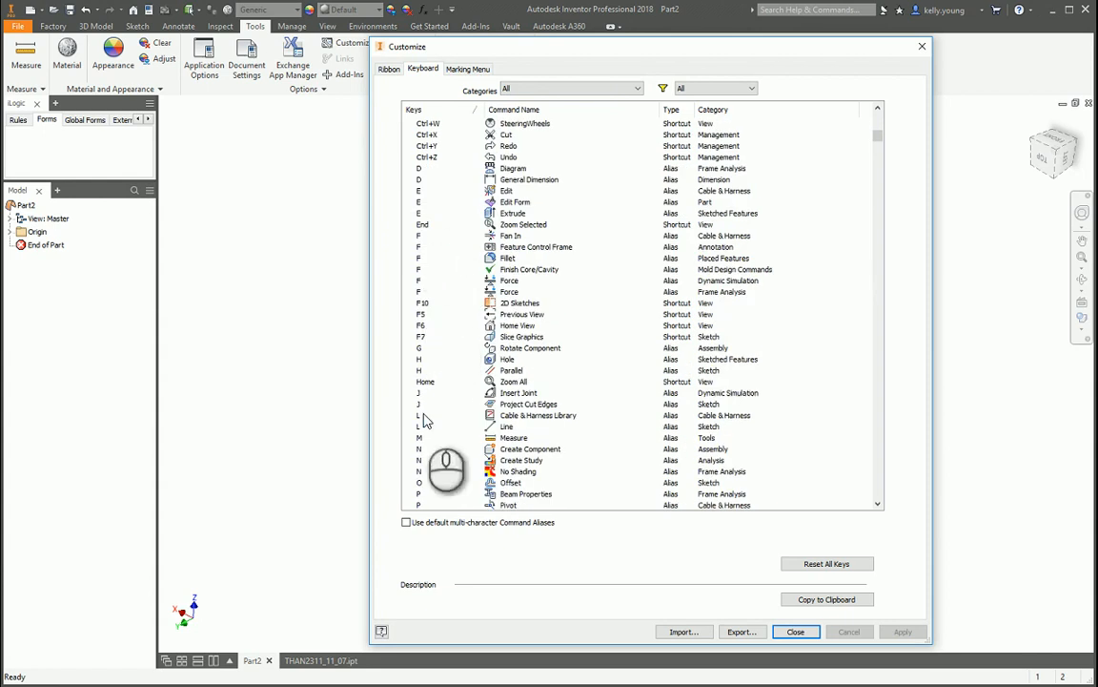
scroll(438, 400, "down", 5)
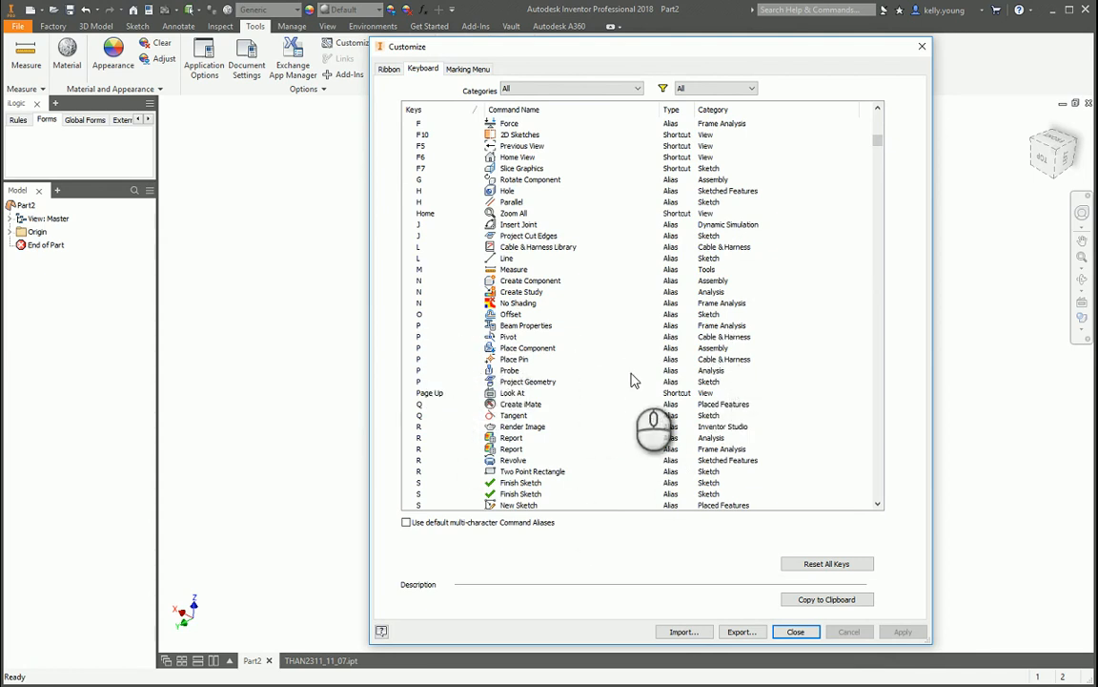
scroll(572, 420, "down", 4)
scroll(582, 417, "up", 10)
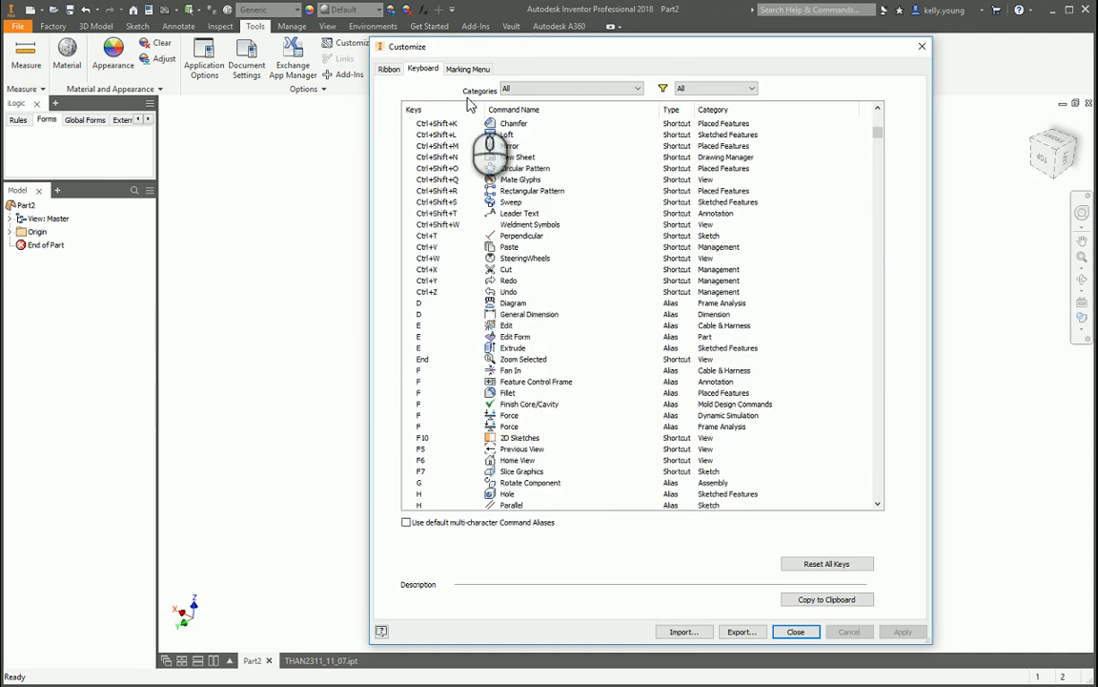
- In the Part environment's marking menu, replace Fillet with 2-D Drawing and Hole with Ground Plane
left_click(466, 73)
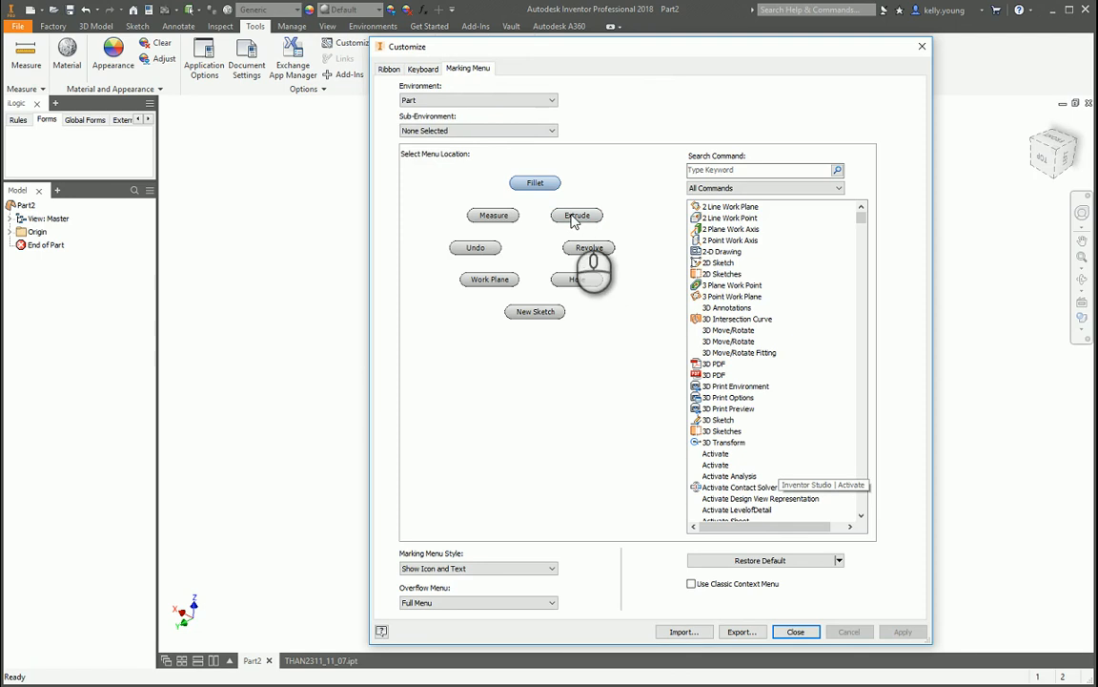
right_click(583, 289)
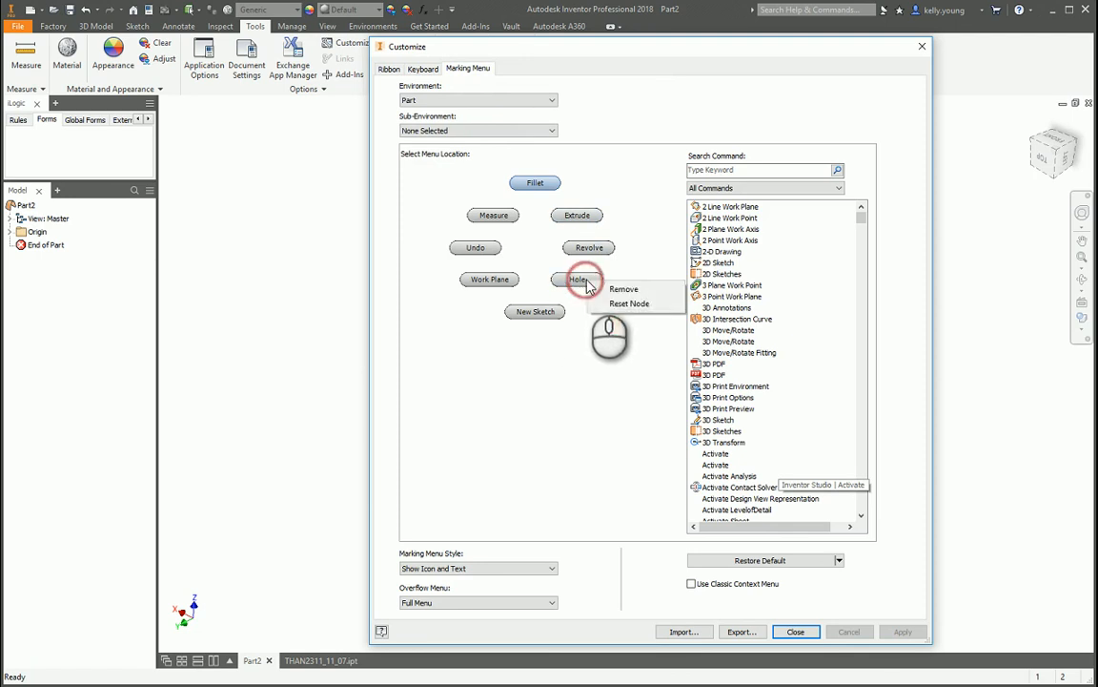
left_click(636, 373)
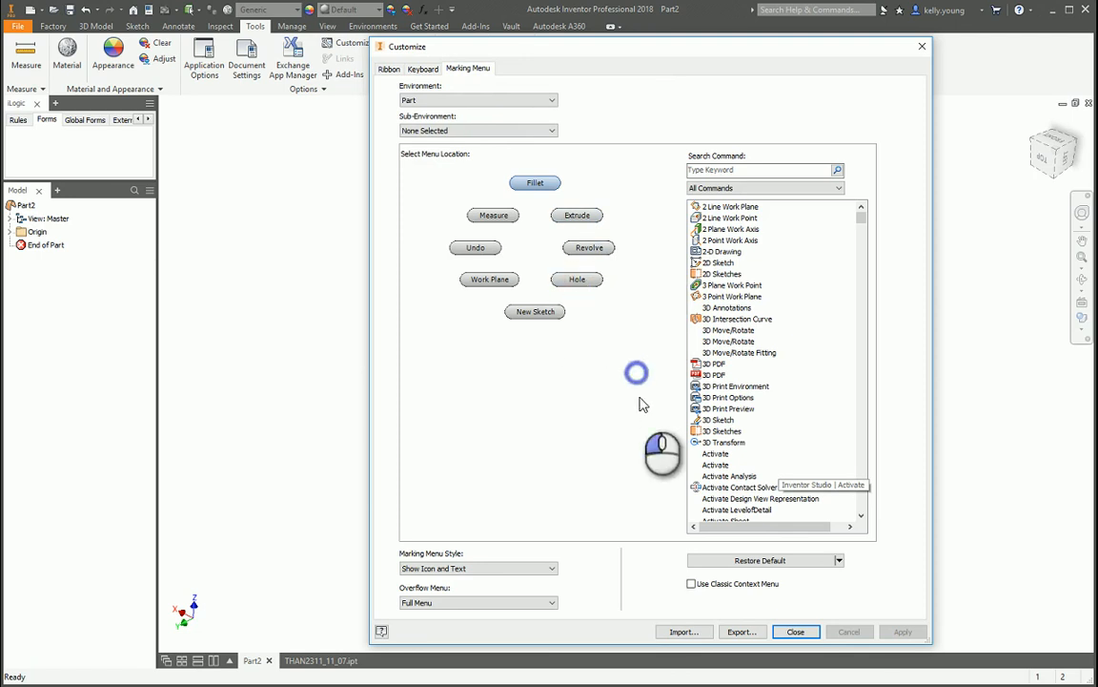
left_click(766, 252)
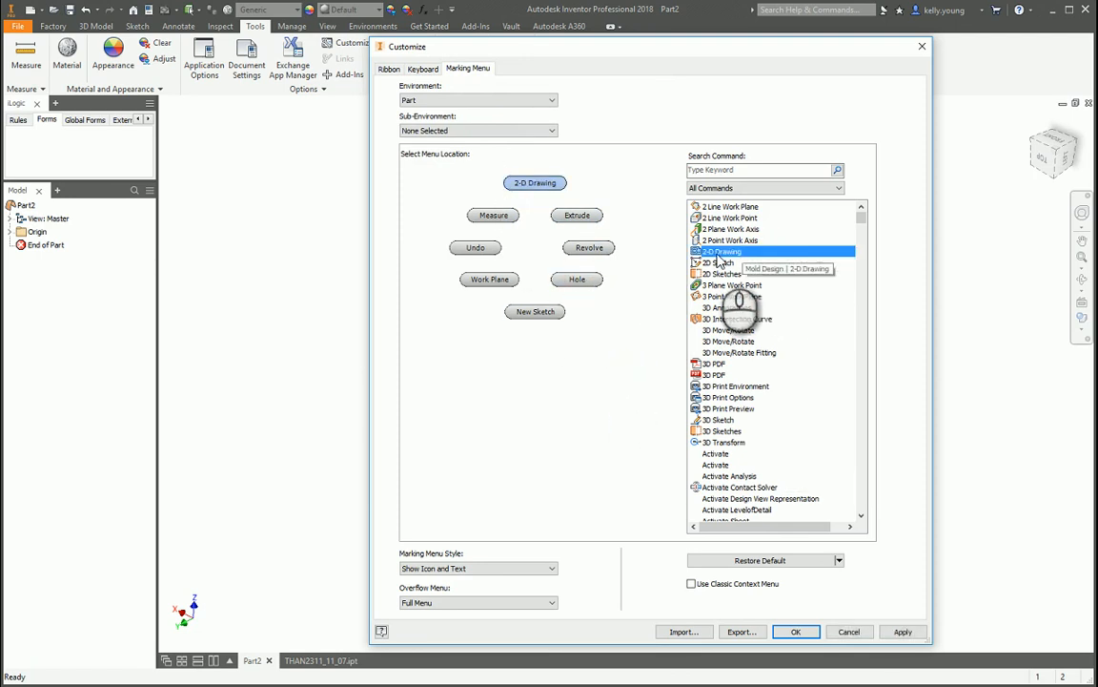
left_click(578, 281)
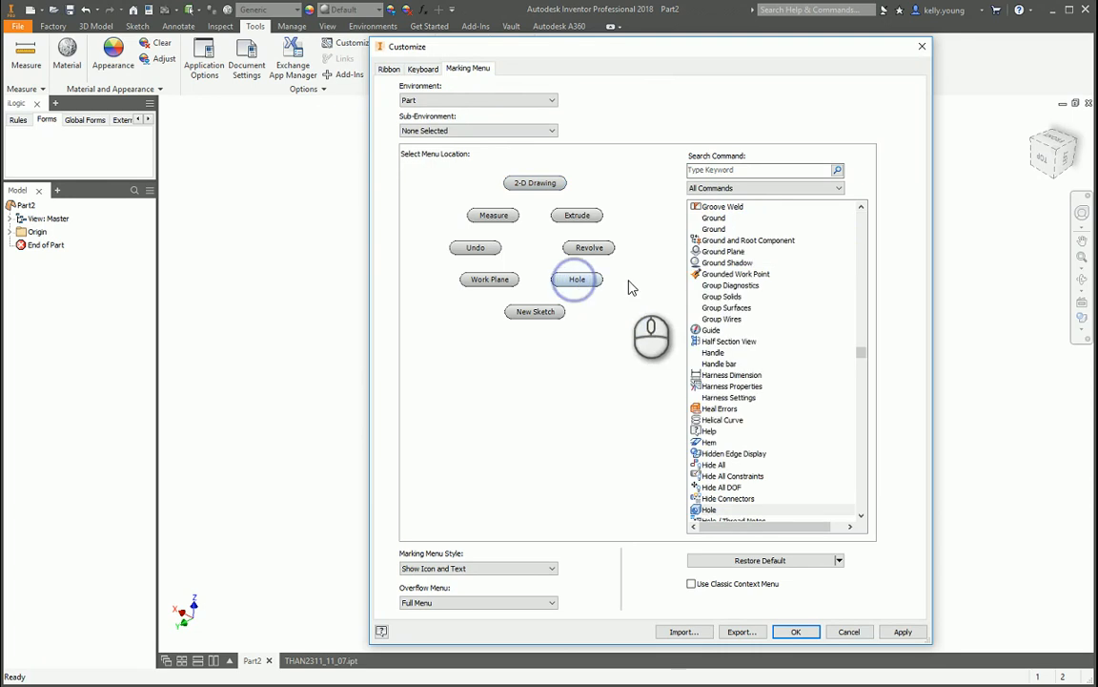
left_click(708, 252)
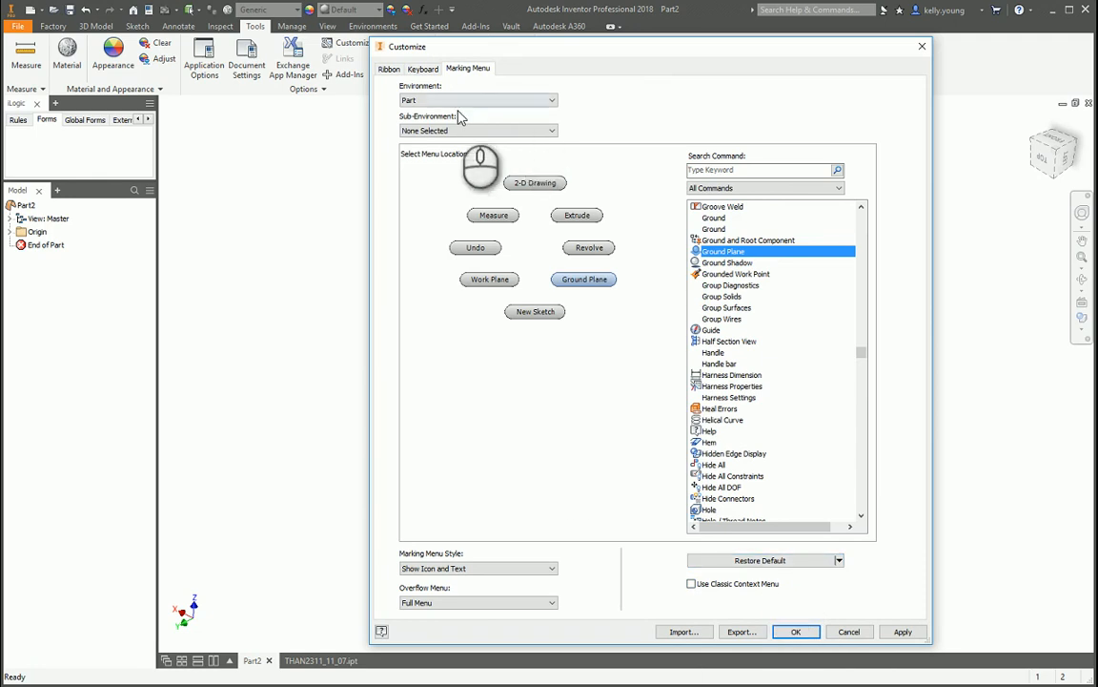
- Review the environment and sub-environment choices for the marking menu and browse the list of all commands back to its beginning
left_click(458, 131)
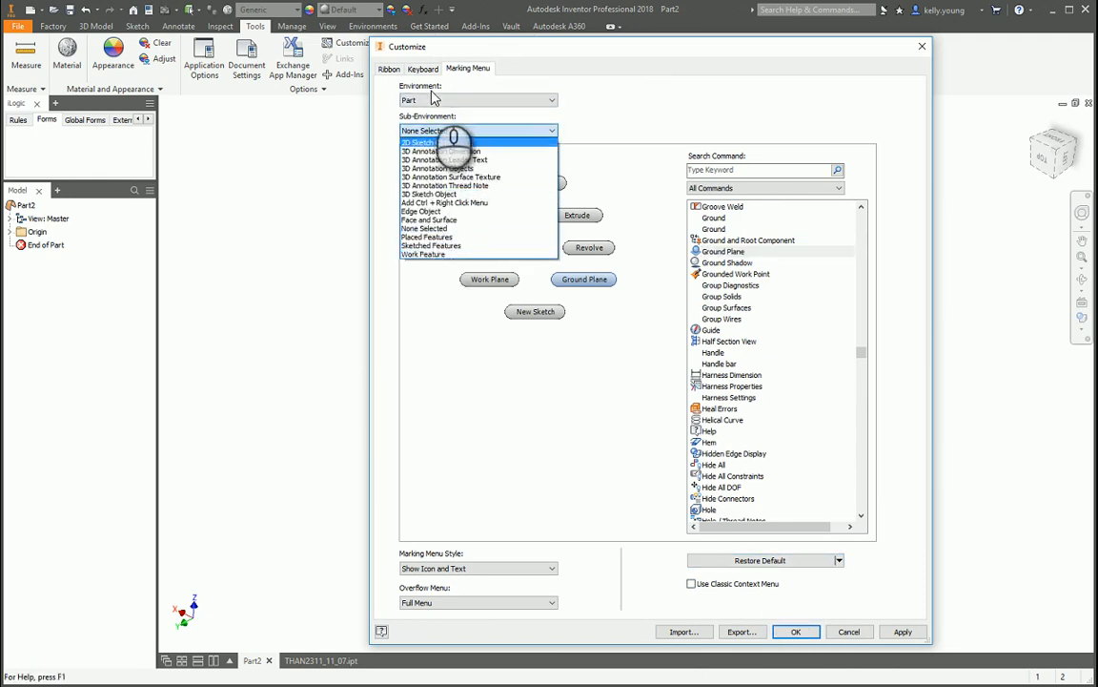
left_click(433, 99)
left_click(557, 97)
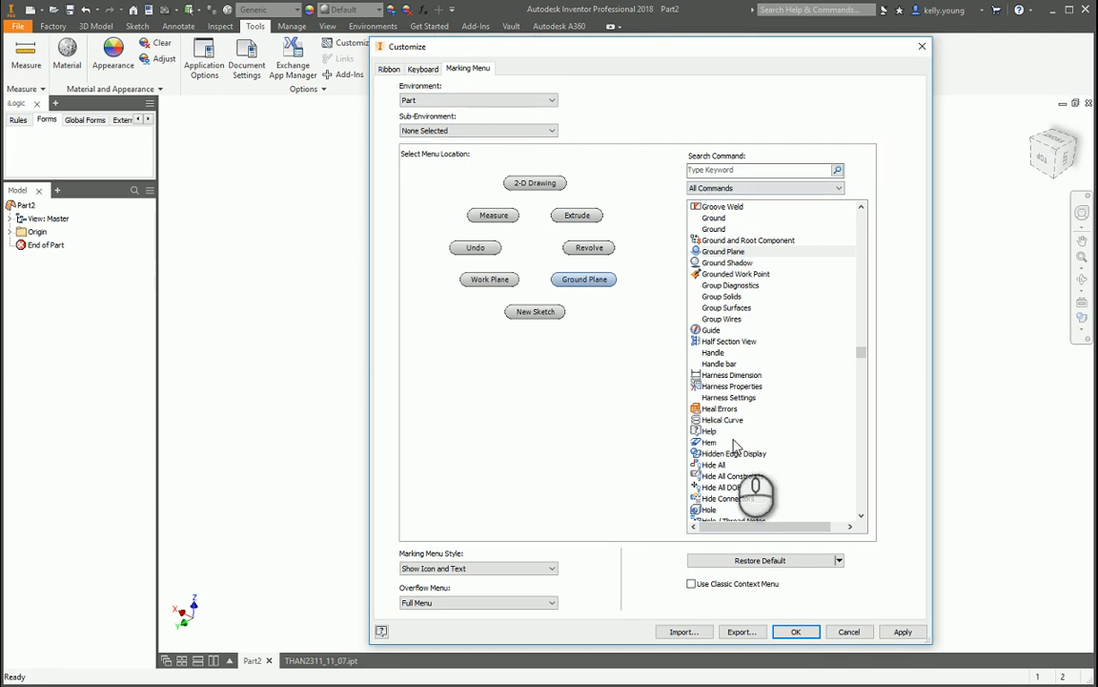
scroll(734, 445, "up", 20)
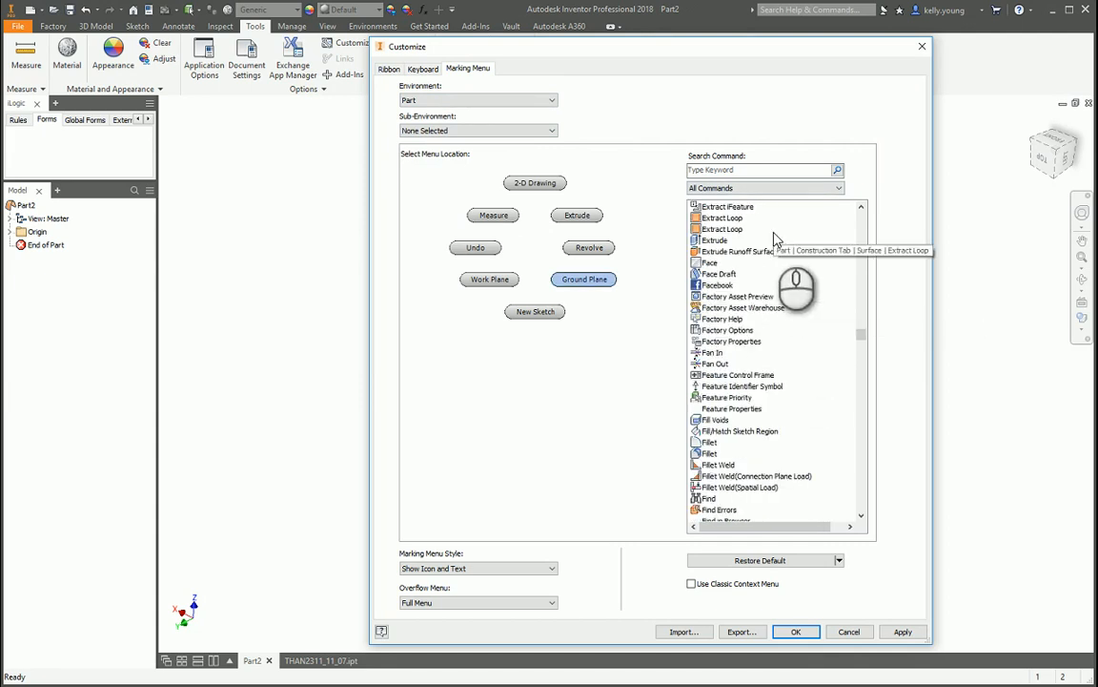
left_click_drag(860, 334, 902, 189)
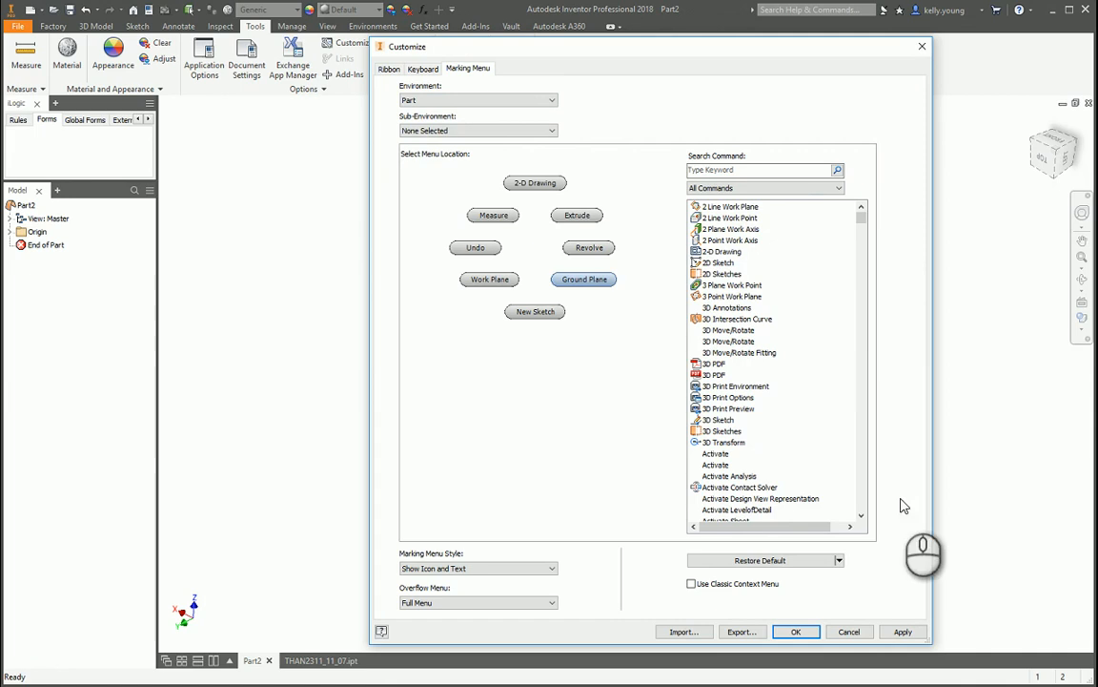
- Return to the keyboard assignments of all categories and examine the list from its beginning, repositioning the Customize dialog
left_click(422, 70)
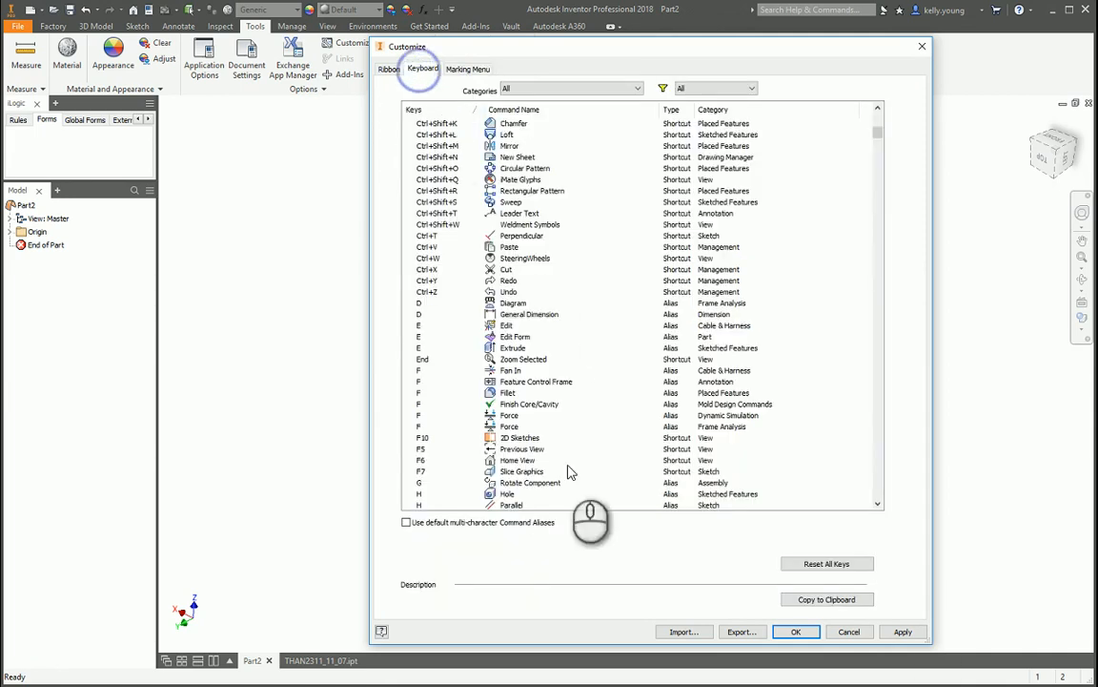
scroll(484, 329, "up", 10)
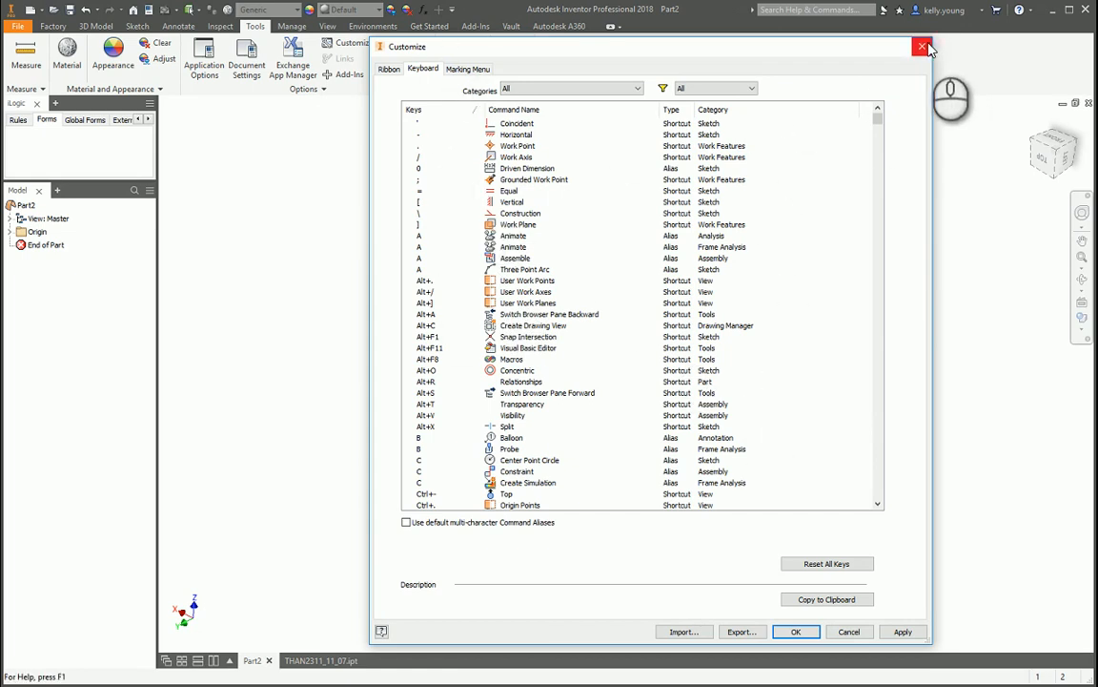
left_click_drag(817, 46, 761, 38)
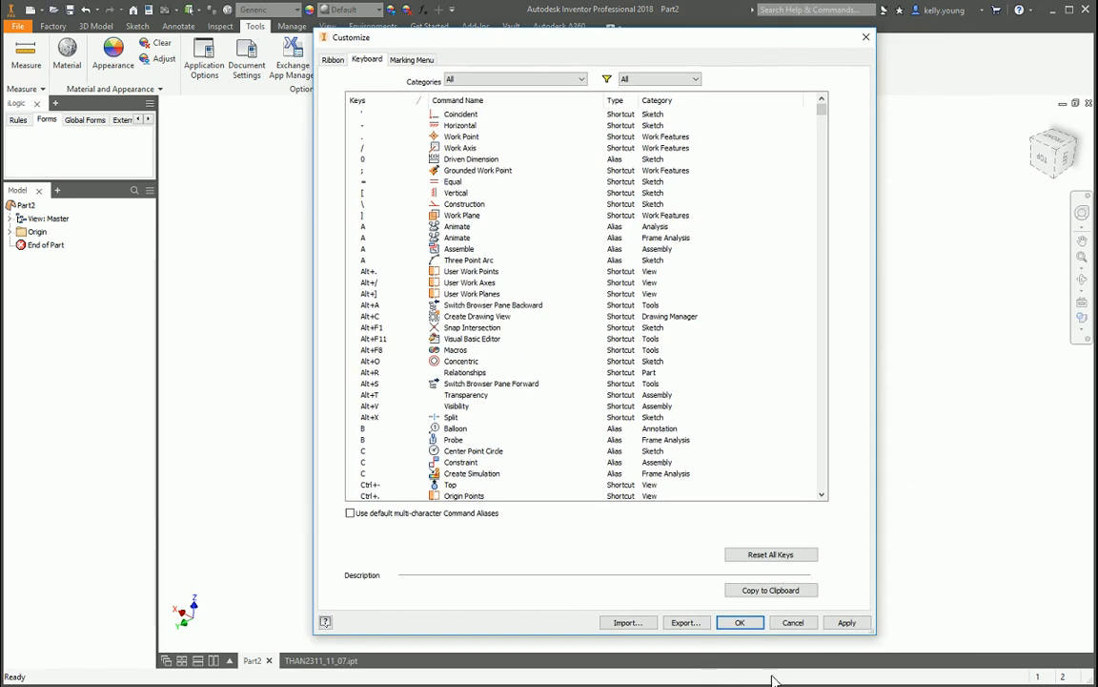